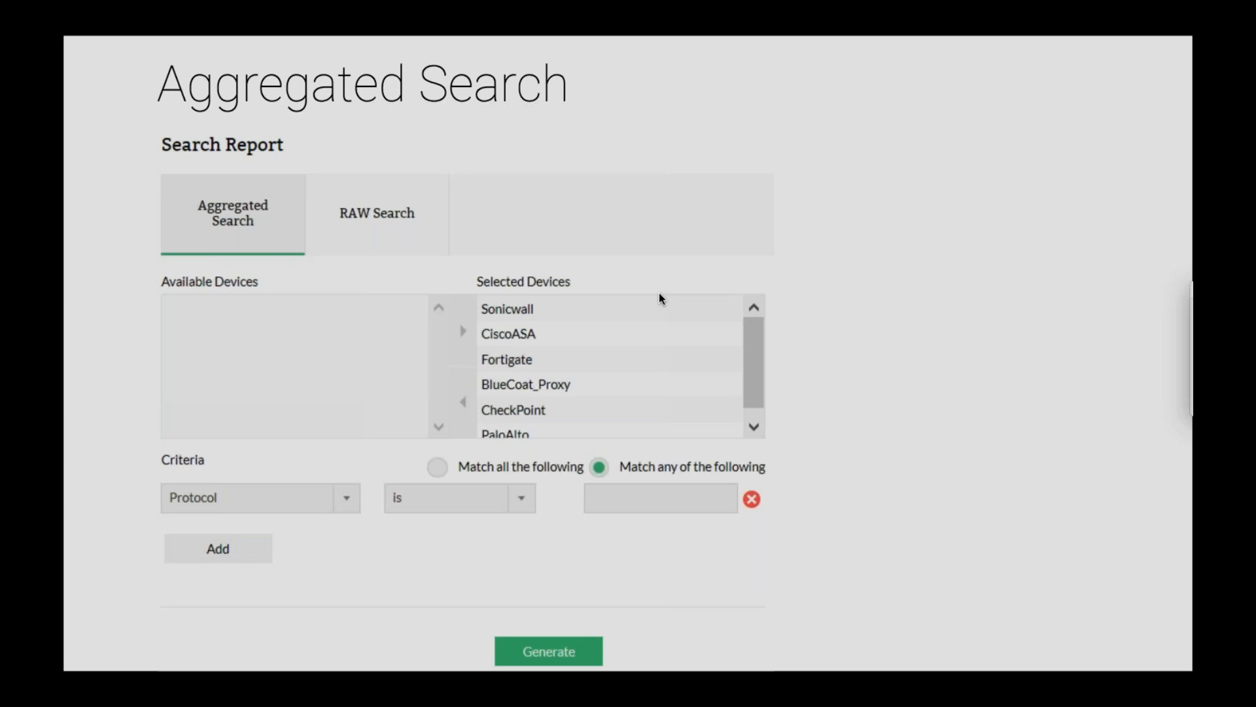
# - End the slideshow, switch to the Firewall Analyzer demo in Firefox, and open its reports section
pyautogui.press('Escape')
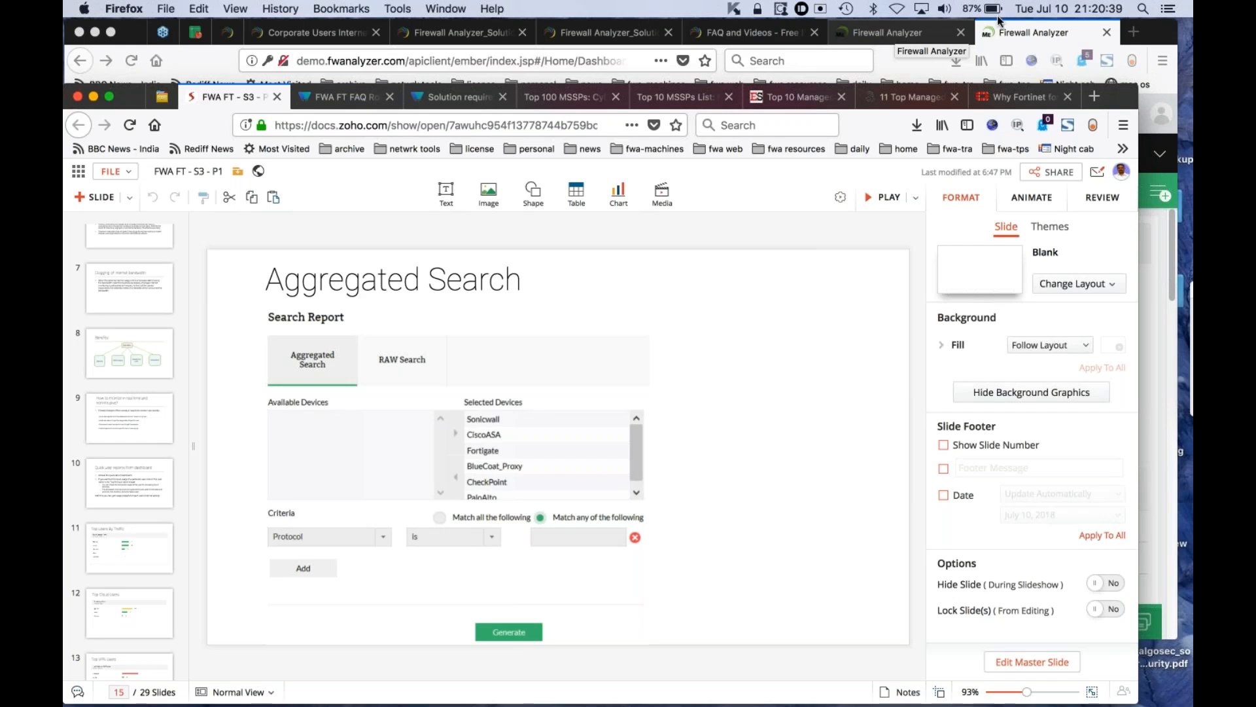
pyautogui.click(1019, 30)
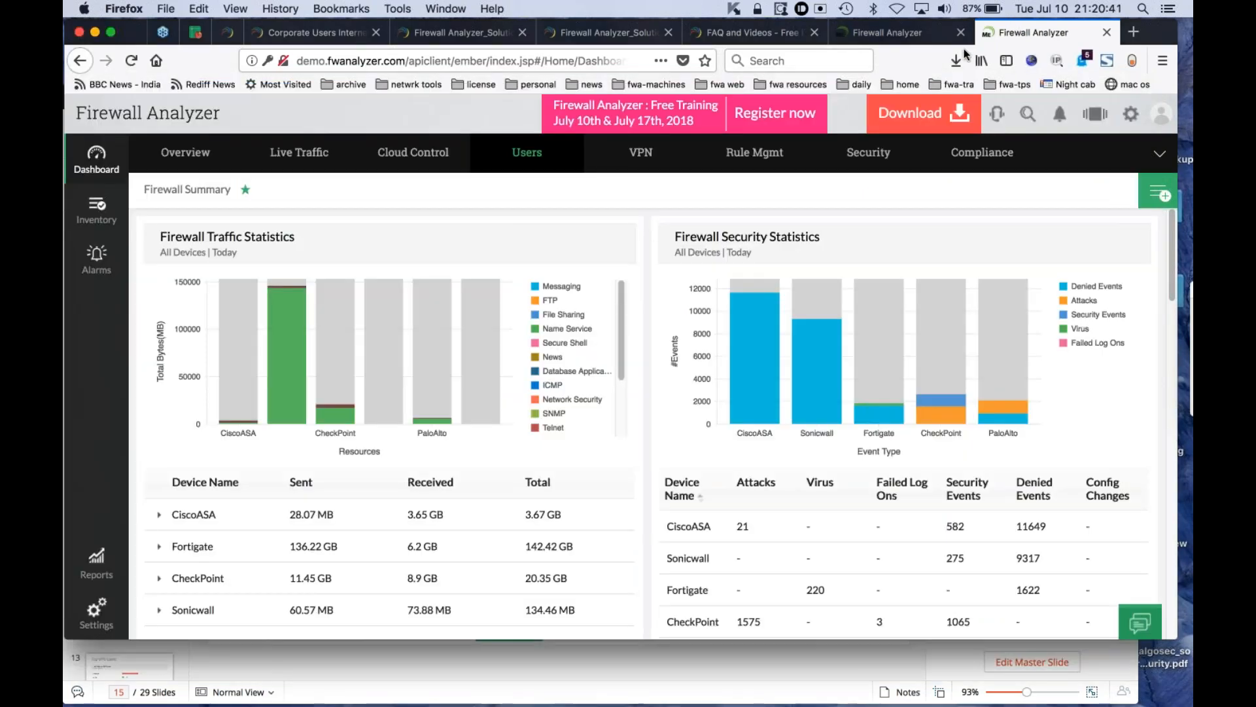
pyautogui.click(102, 569)
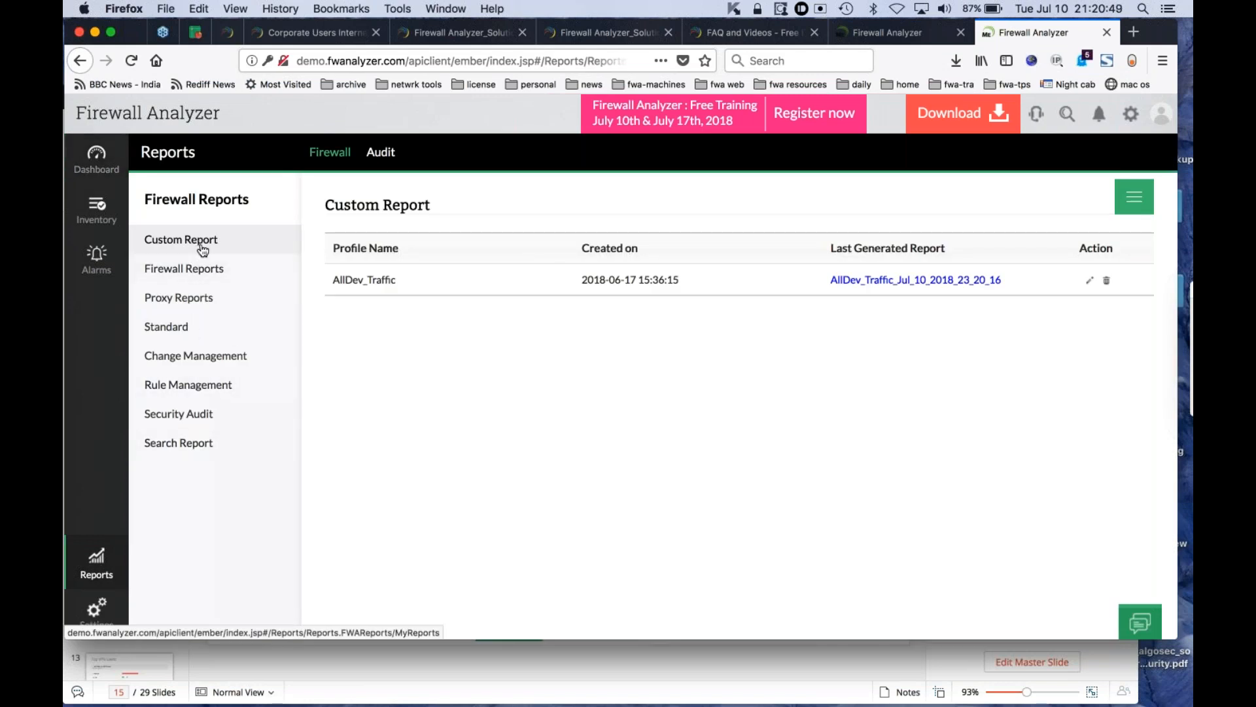
# - View the Firewall Reports for all devices and look through the available report types
pyautogui.click(186, 279)
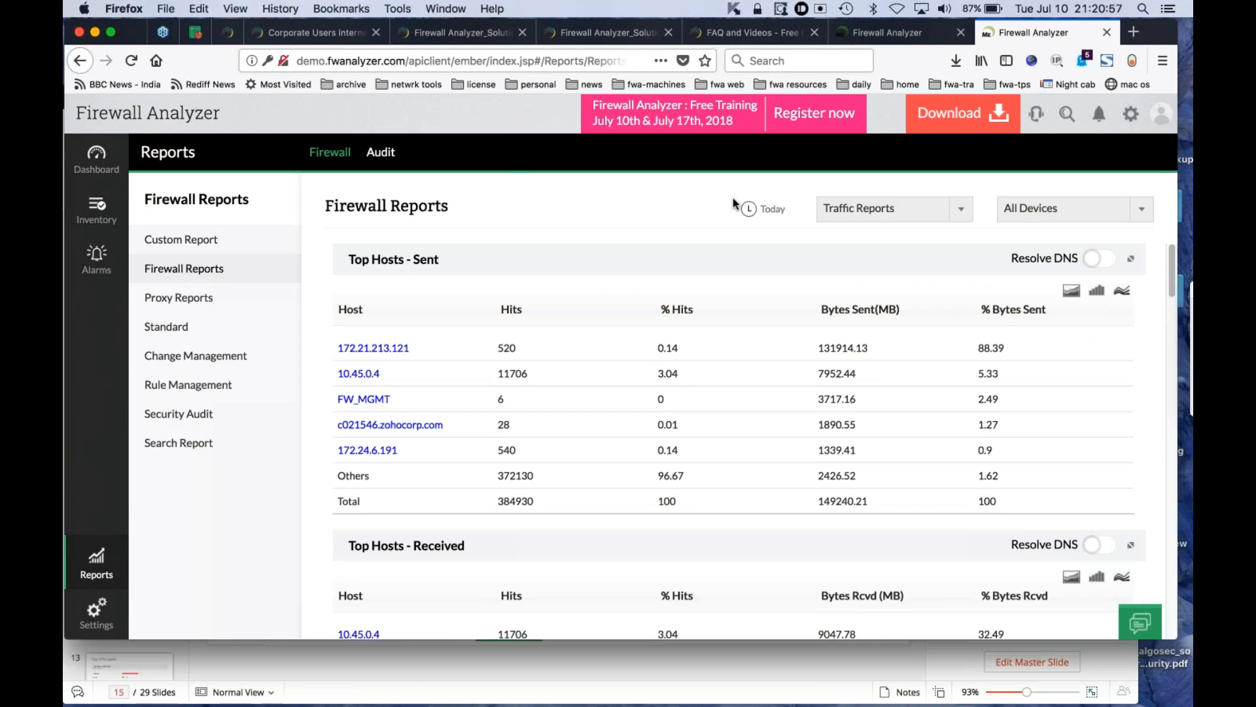
pyautogui.click(869, 218)
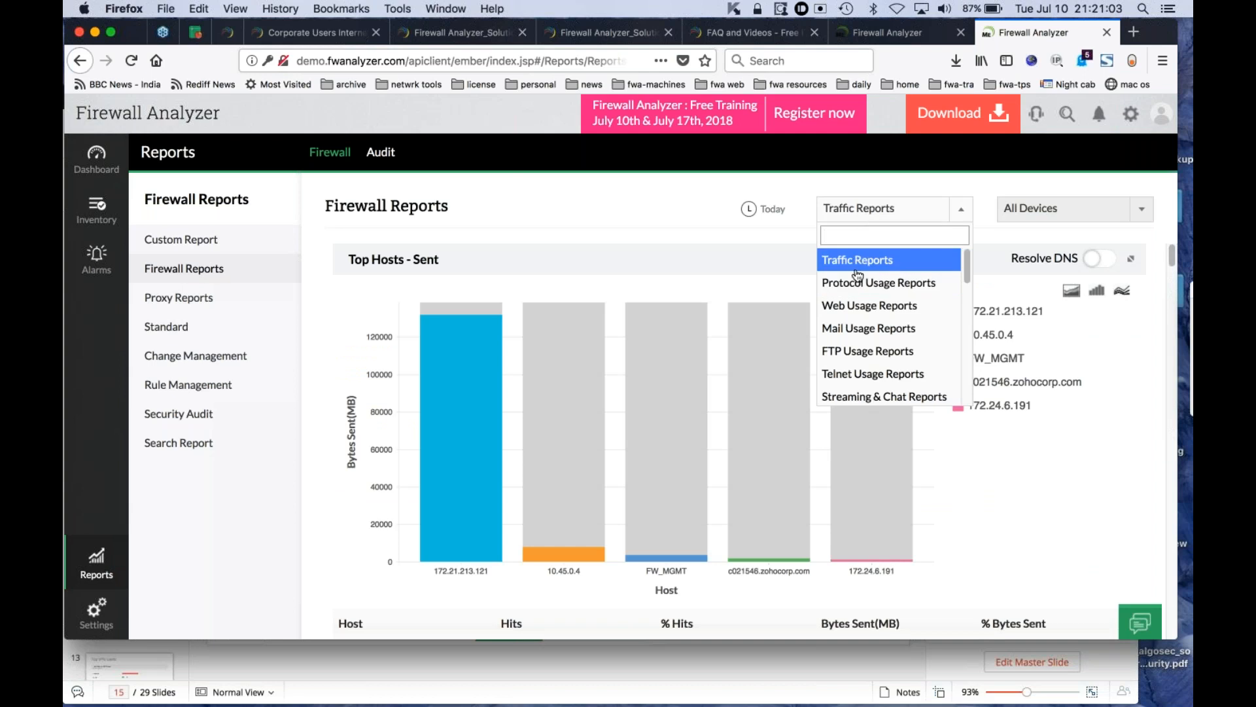
pyautogui.click(618, 207)
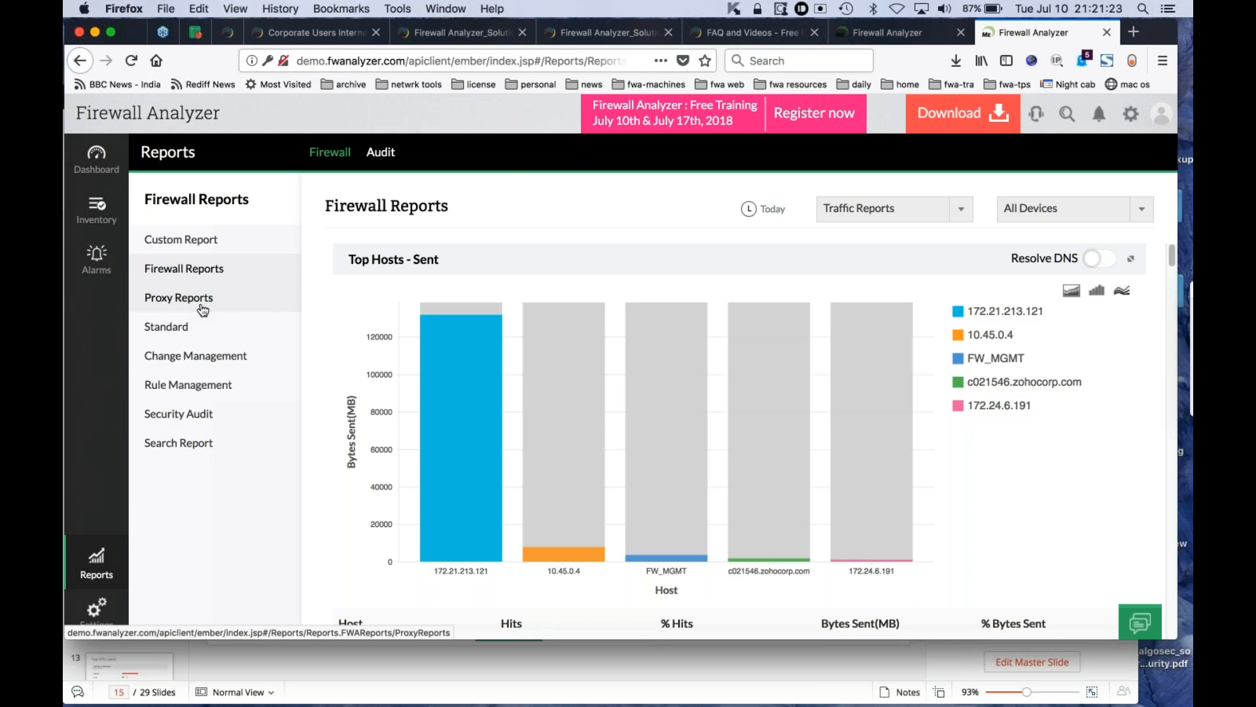
# - Generate an aggregated search report across all devices with the criterion Source isn't null
pyautogui.click(178, 444)
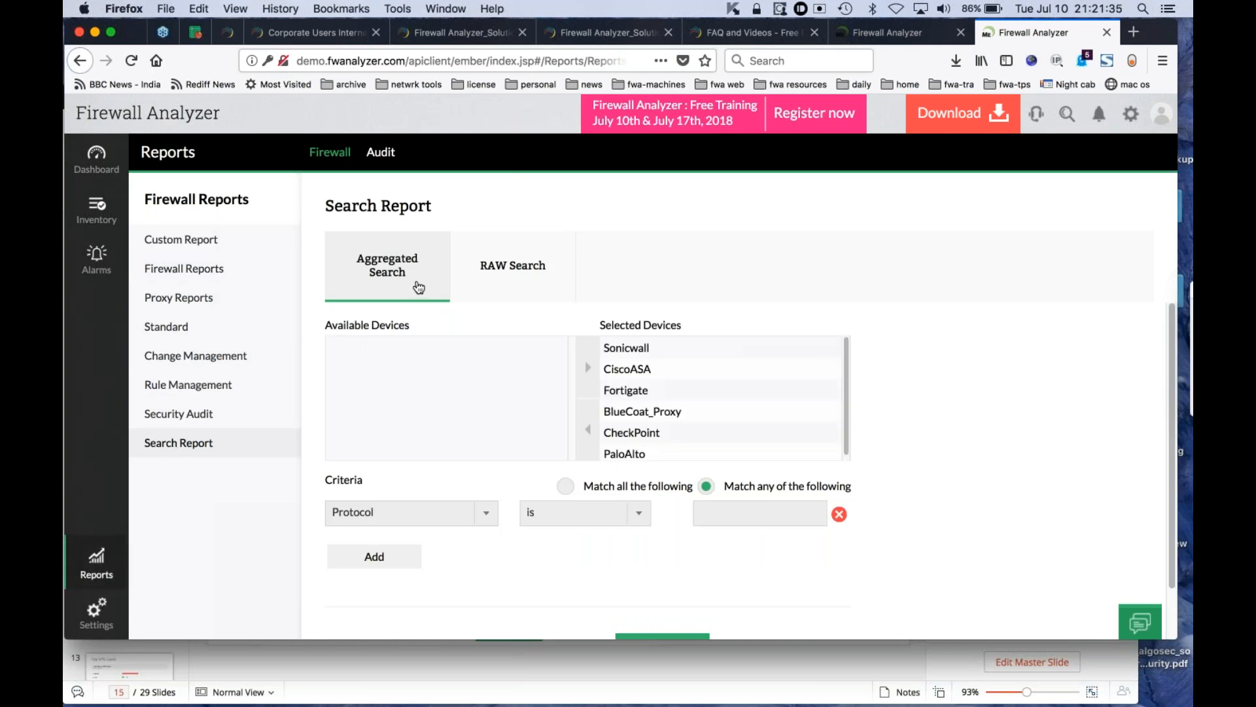
pyautogui.click(484, 273)
pyautogui.click(429, 522)
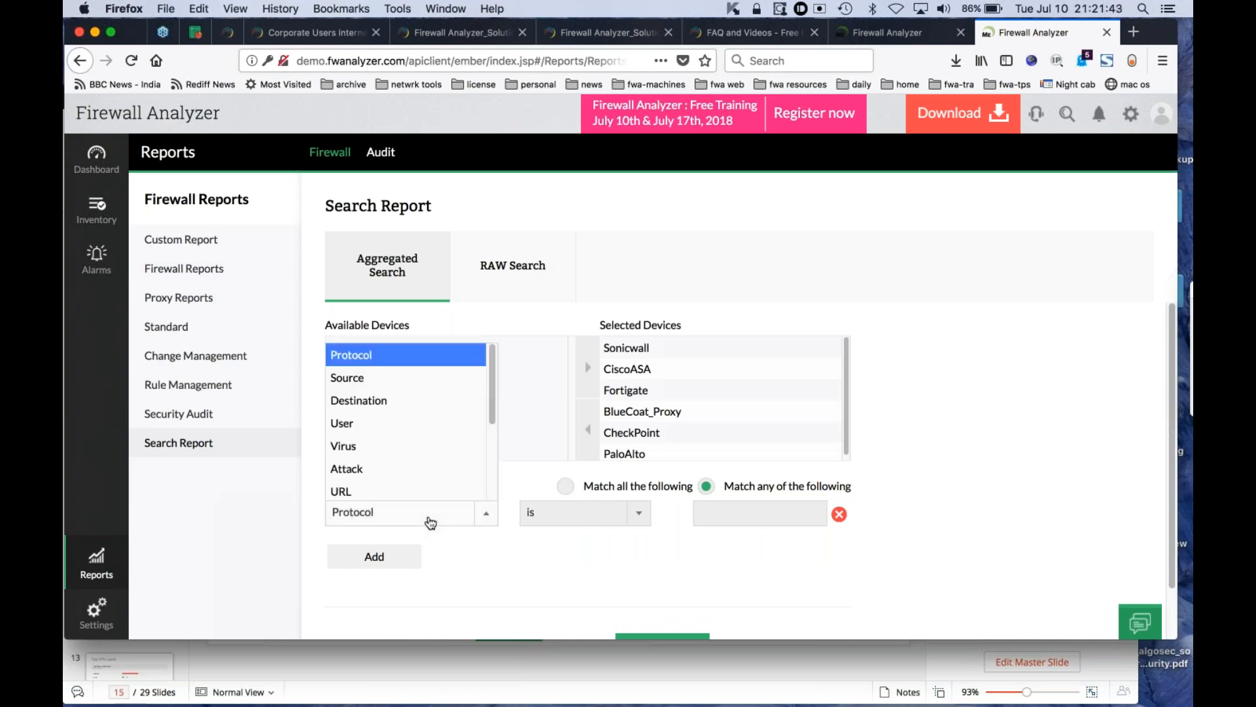
pyautogui.click(393, 377)
pyautogui.click(567, 523)
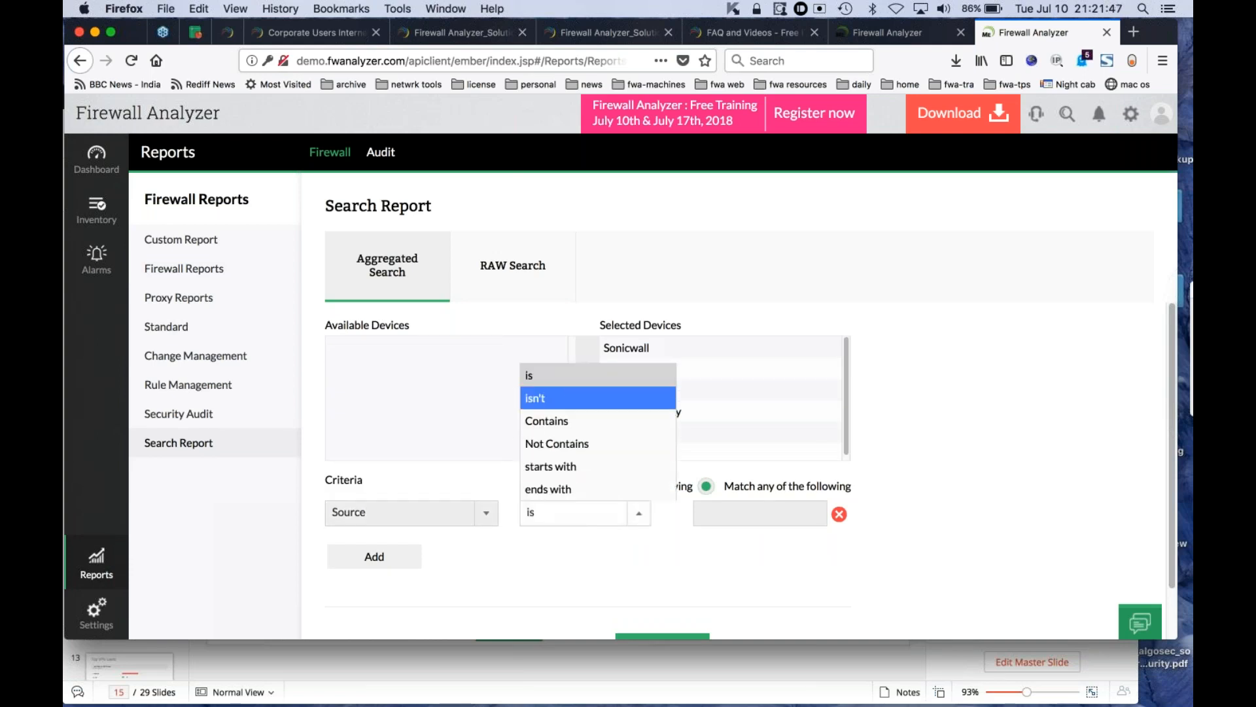
pyautogui.click(535, 398)
pyautogui.click(712, 513)
pyautogui.write('null')
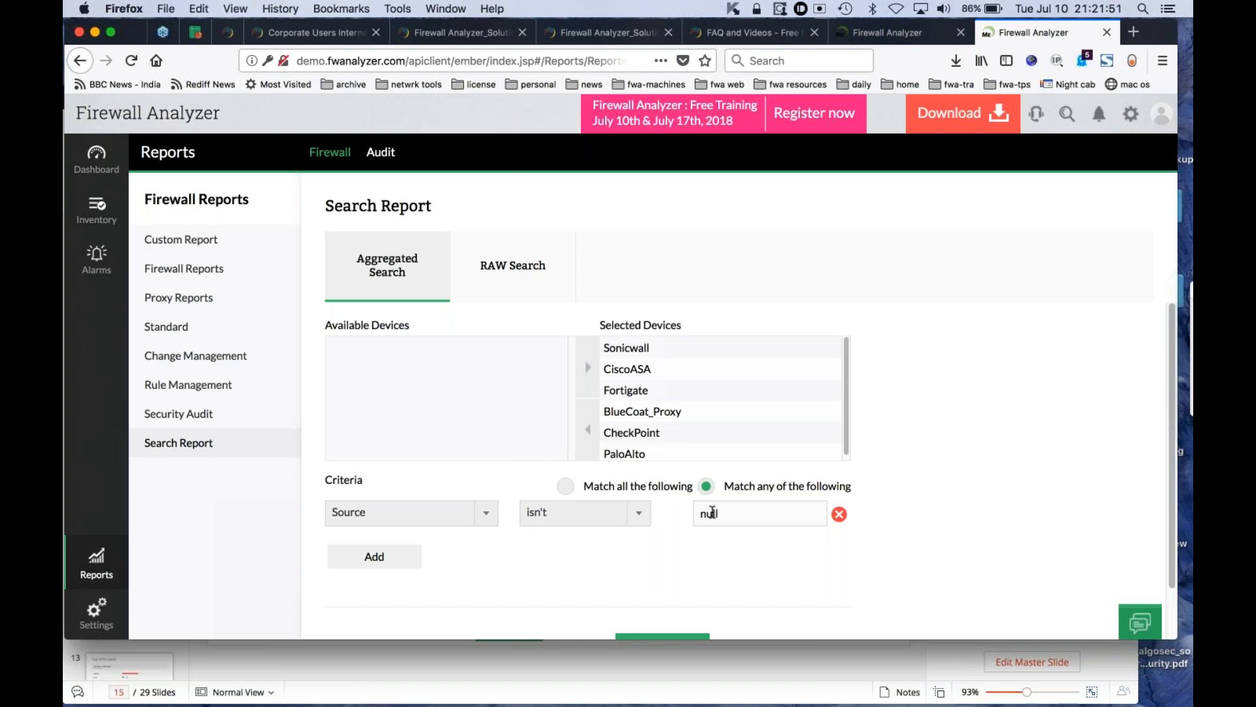
pyautogui.scroll(-1, 765, 581)
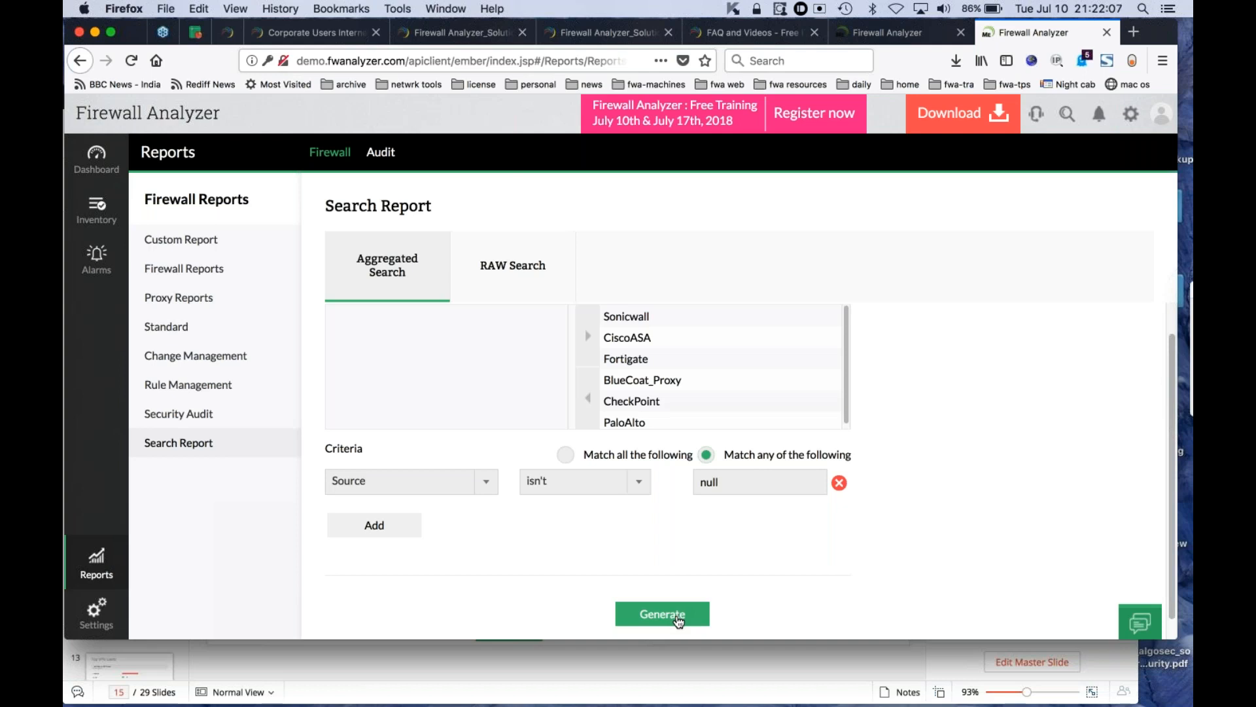
pyautogui.click(679, 621)
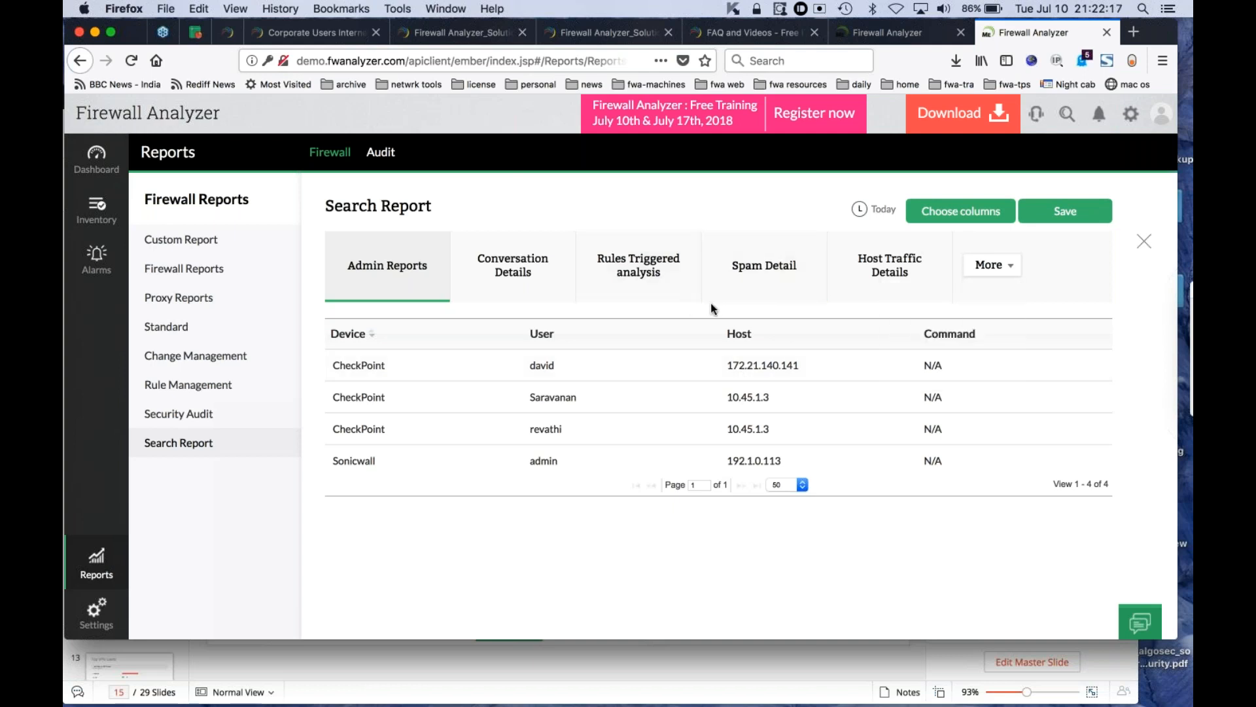
# - Review the additional report categories and all columns of the Conversation Details results, and close the generated report
pyautogui.moveTo(1002, 292)
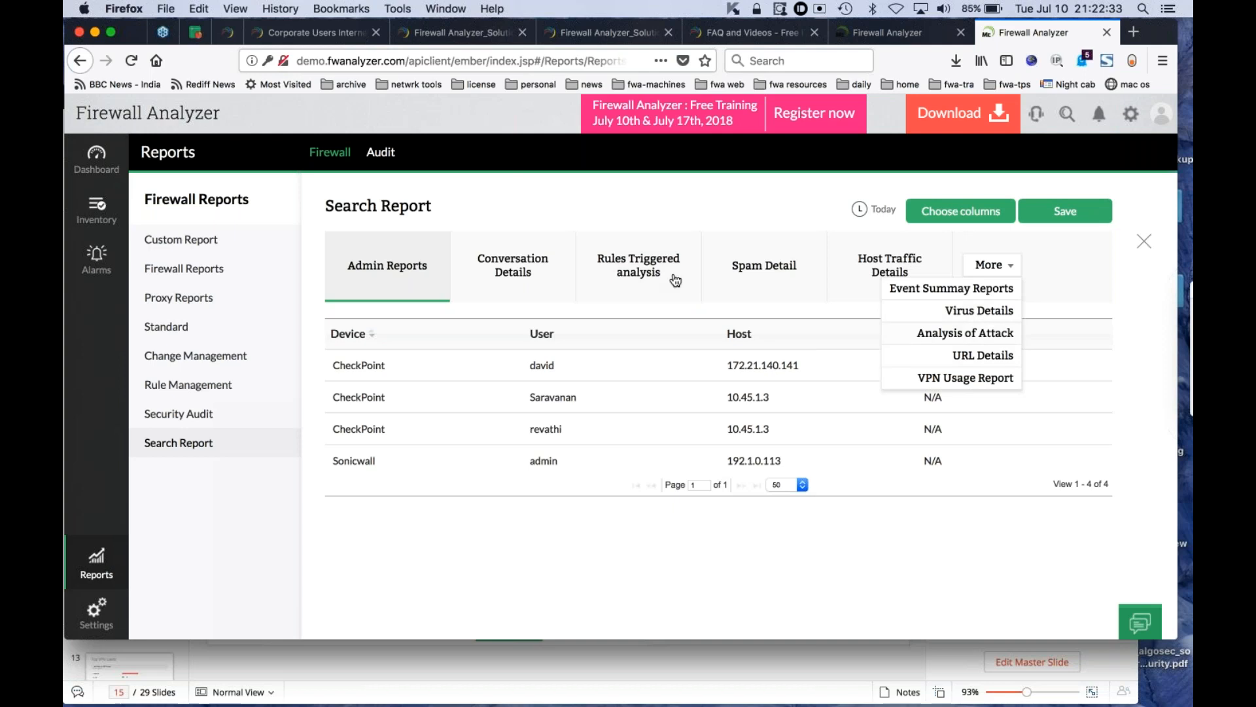
pyautogui.click(527, 275)
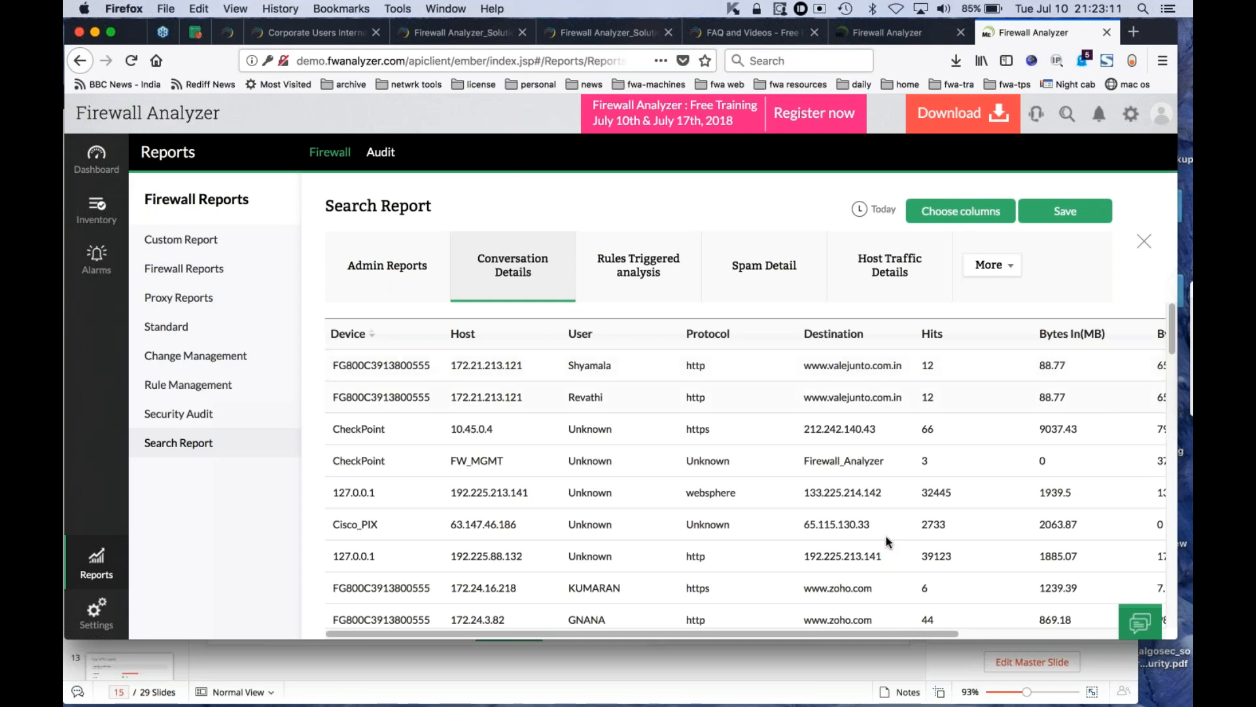
pyautogui.moveTo(874, 633); pyautogui.dragTo(1086, 633)
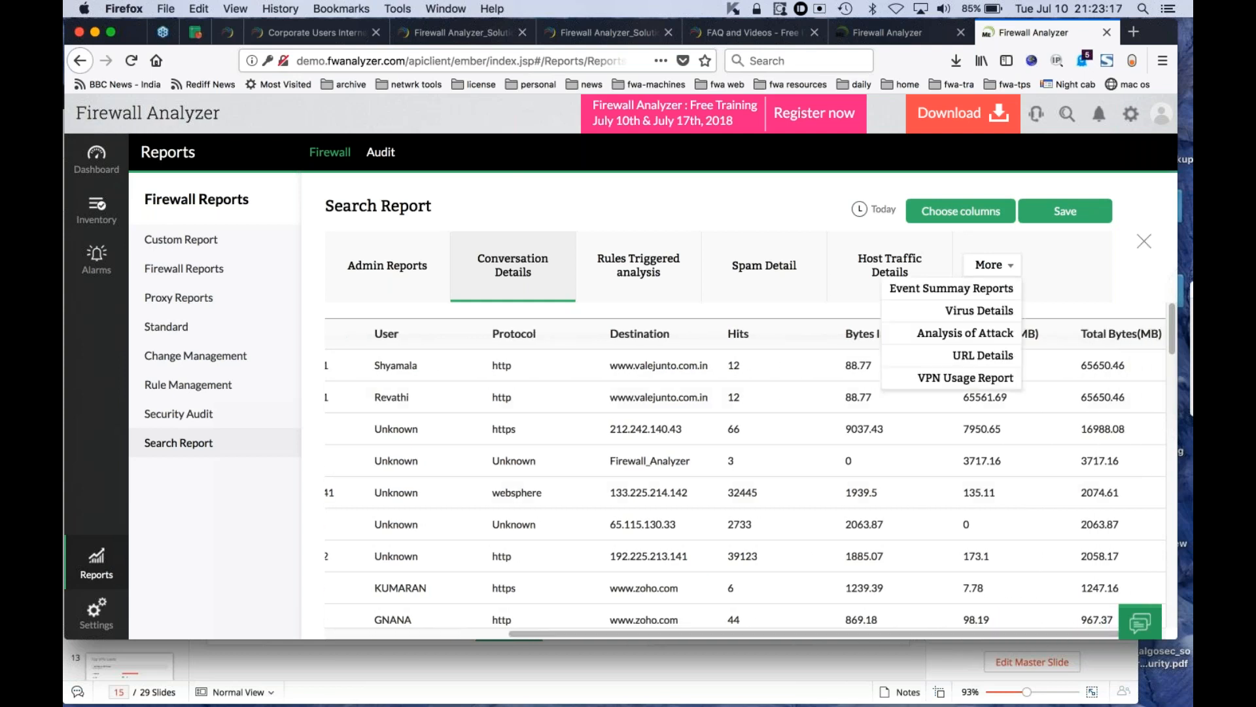
pyautogui.moveTo(990, 264)
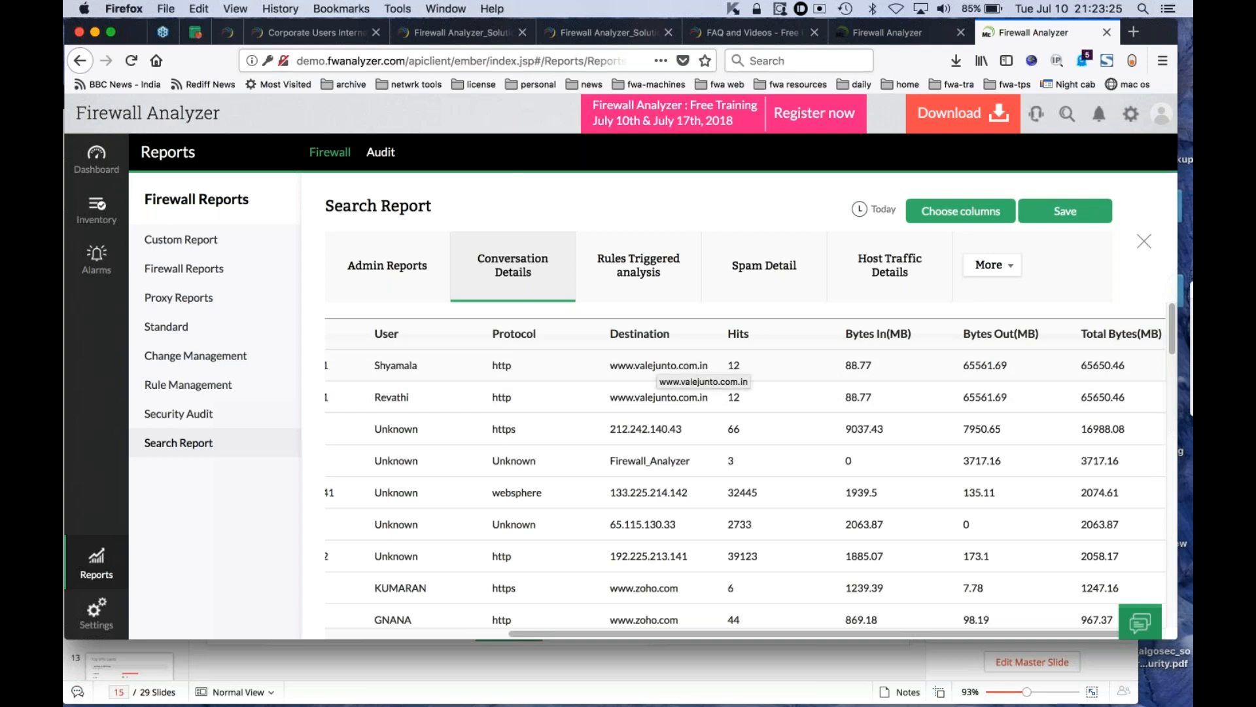
pyautogui.click(1145, 242)
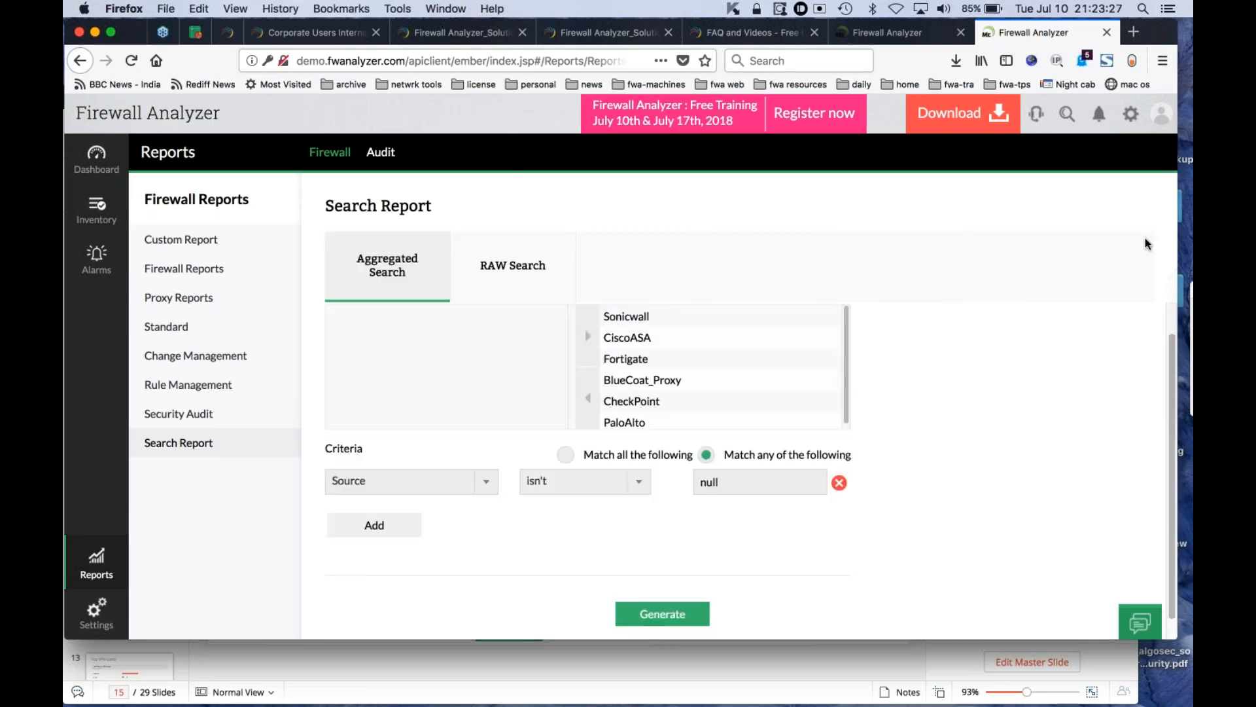
# - Set up a RAW Search of Raw Firewall Logs limited to Traffic logs, excluding the VPN, Virus/Attack, Device Management and Denied logs
pyautogui.click(530, 276)
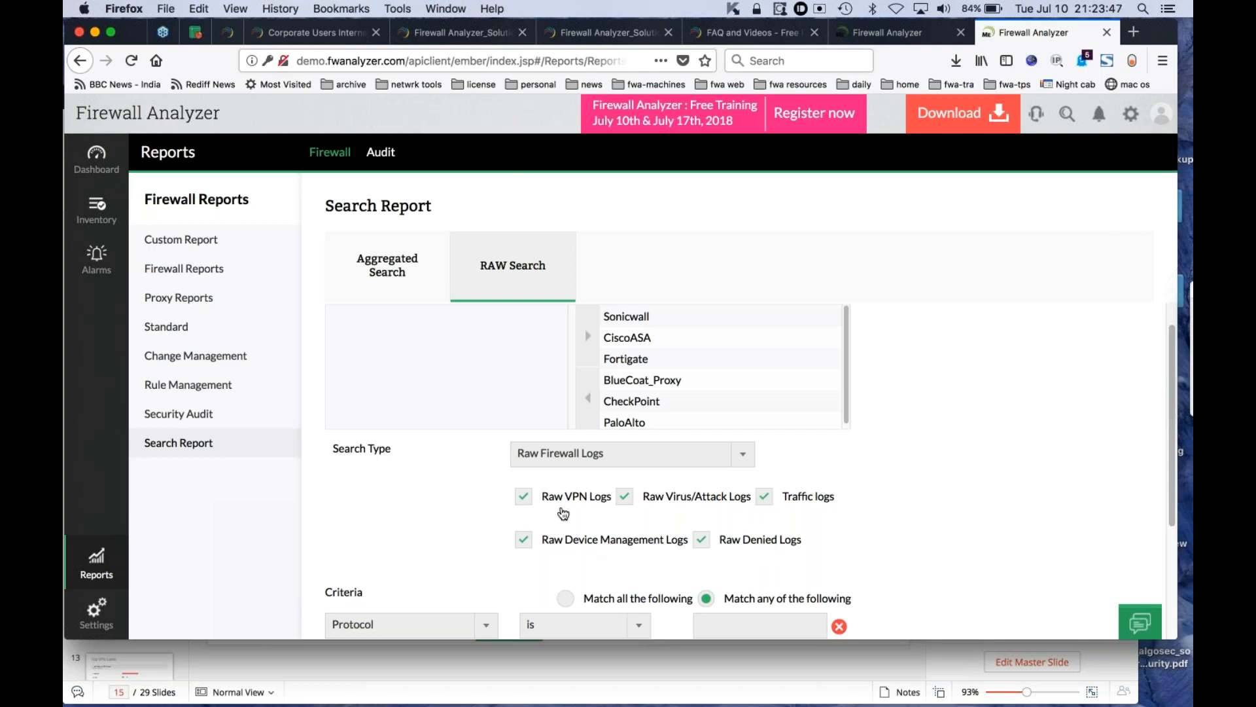
pyautogui.click(524, 540)
pyautogui.click(624, 499)
pyautogui.click(764, 498)
pyautogui.click(703, 537)
pyautogui.click(523, 499)
pyautogui.click(628, 501)
pyautogui.click(629, 502)
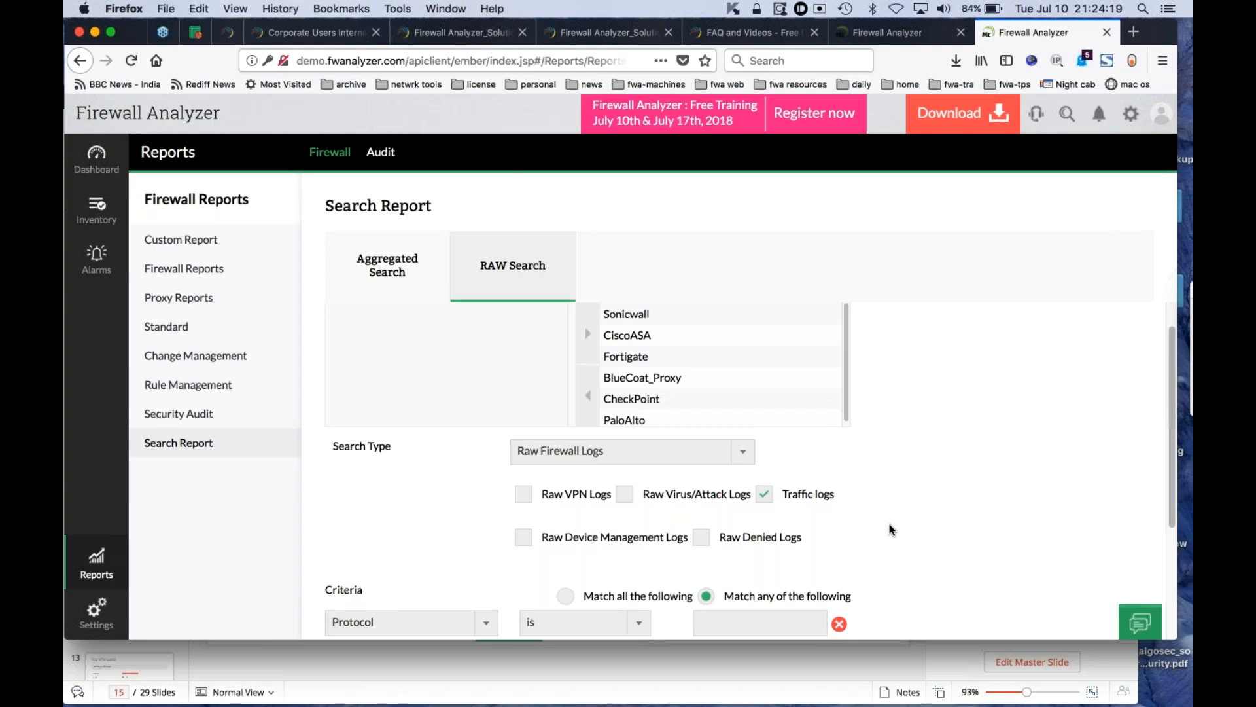
# - Set the raw search criterion to Source isn't null
pyautogui.scroll(-1, 889, 524)
pyautogui.click(483, 593)
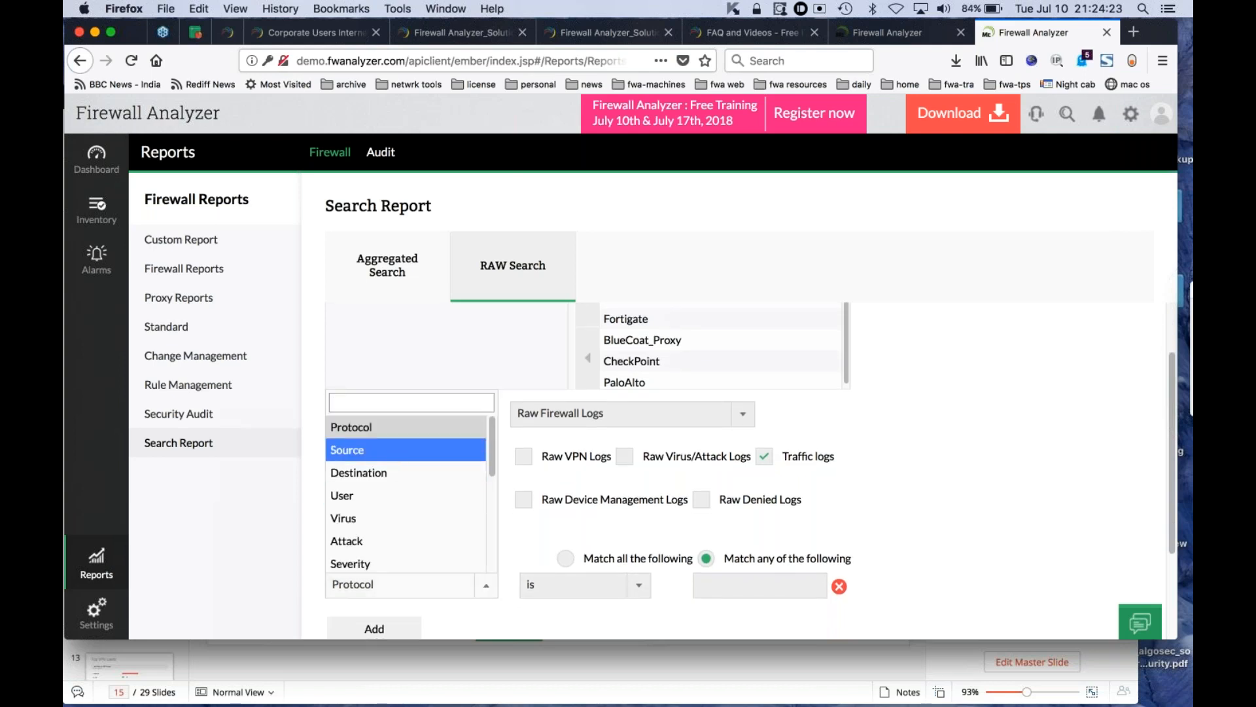
pyautogui.click(395, 452)
pyautogui.click(590, 589)
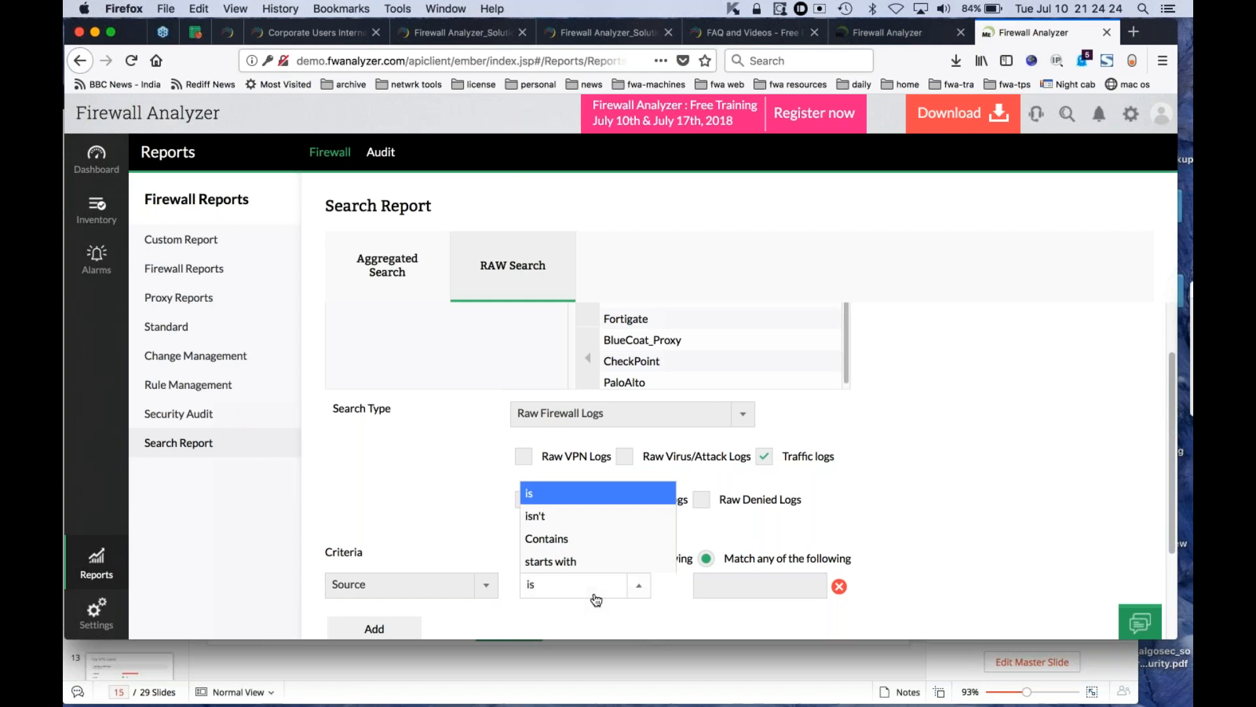
pyautogui.click(535, 515)
pyautogui.click(710, 584)
pyautogui.write('null')
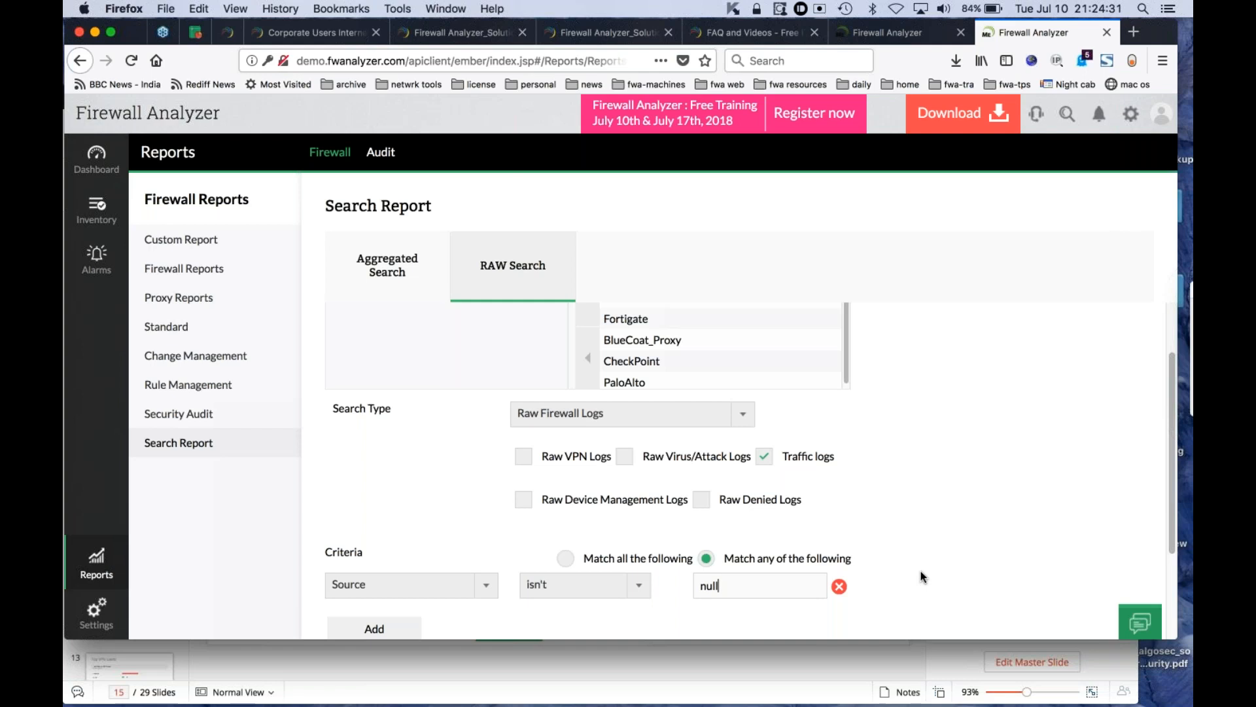
# - Add a second raw search criterion, URL Contains facebook.com, and remove it again
pyautogui.scroll(-2, 920, 573)
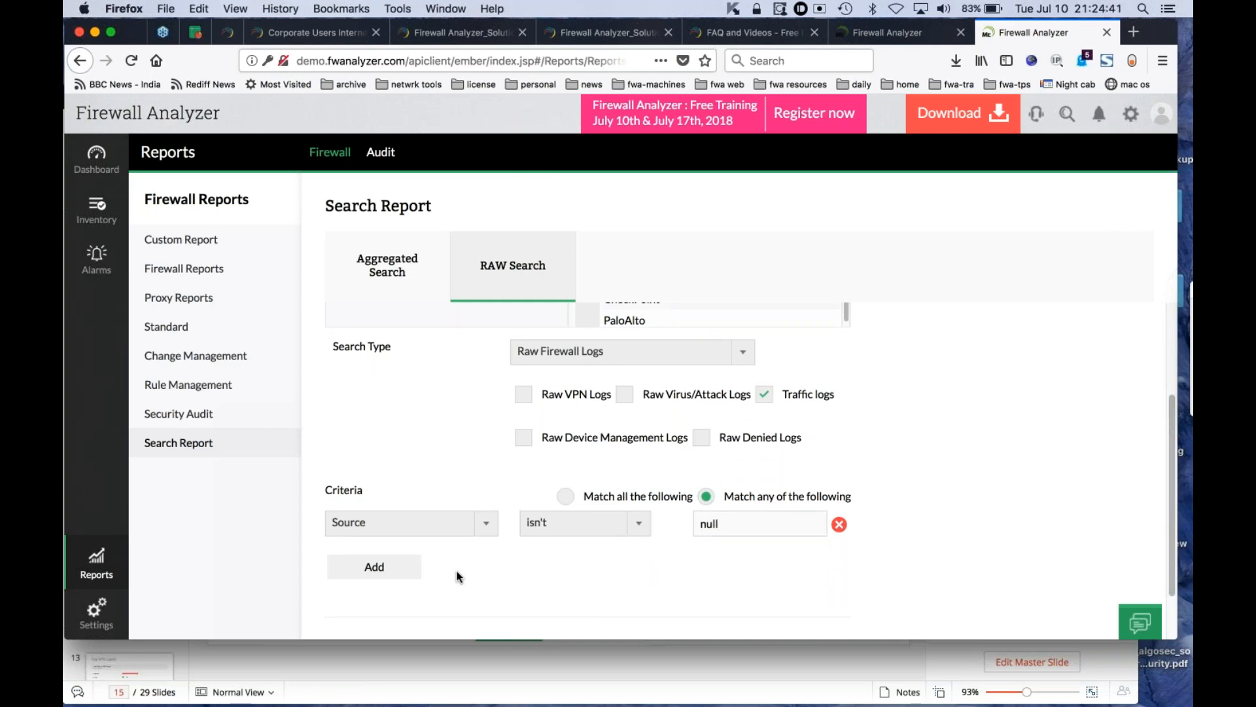
pyautogui.click(407, 577)
pyautogui.click(456, 566)
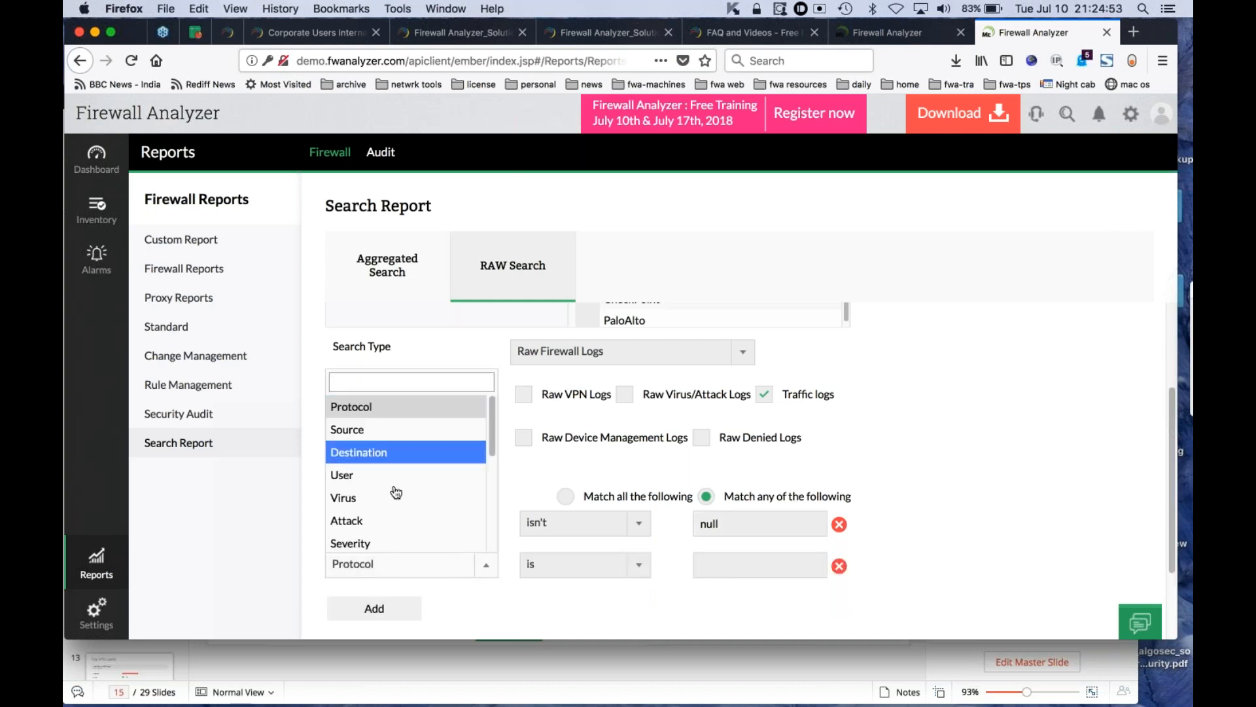
pyautogui.write('ur')
pyautogui.click(370, 529)
pyautogui.click(547, 566)
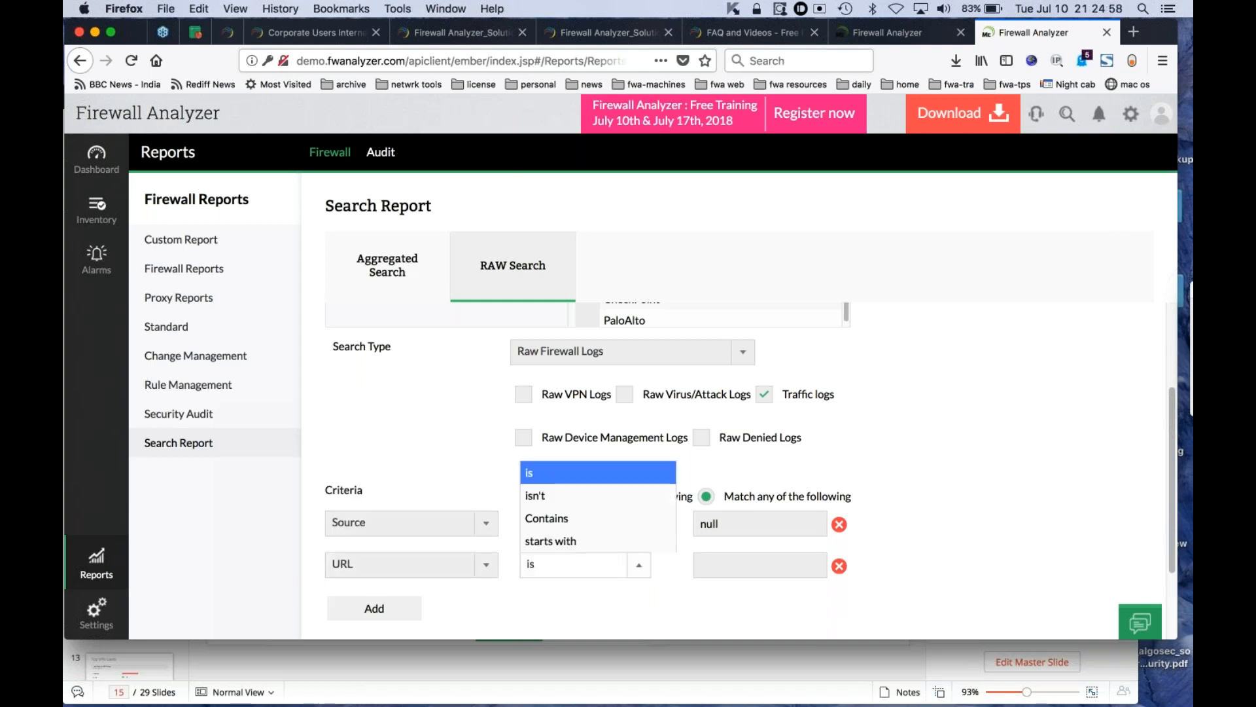
pyautogui.click(555, 524)
pyautogui.click(776, 563)
pyautogui.write('facebook.com')
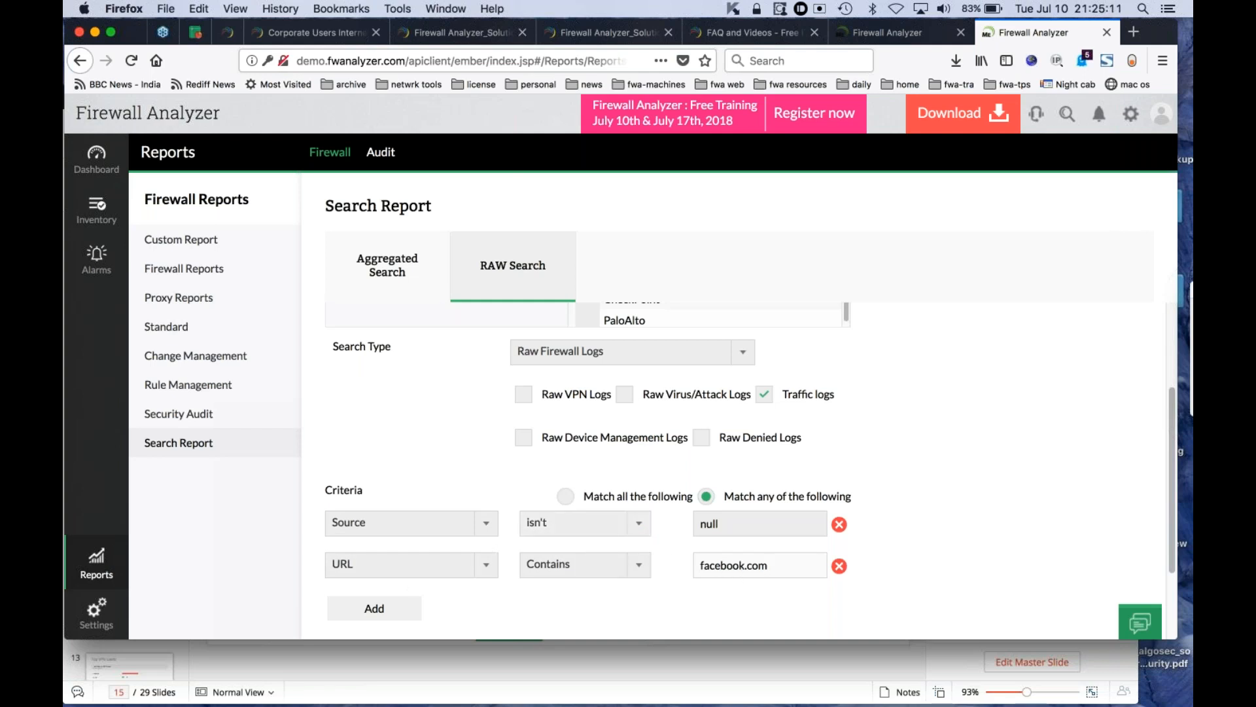
pyautogui.click(839, 567)
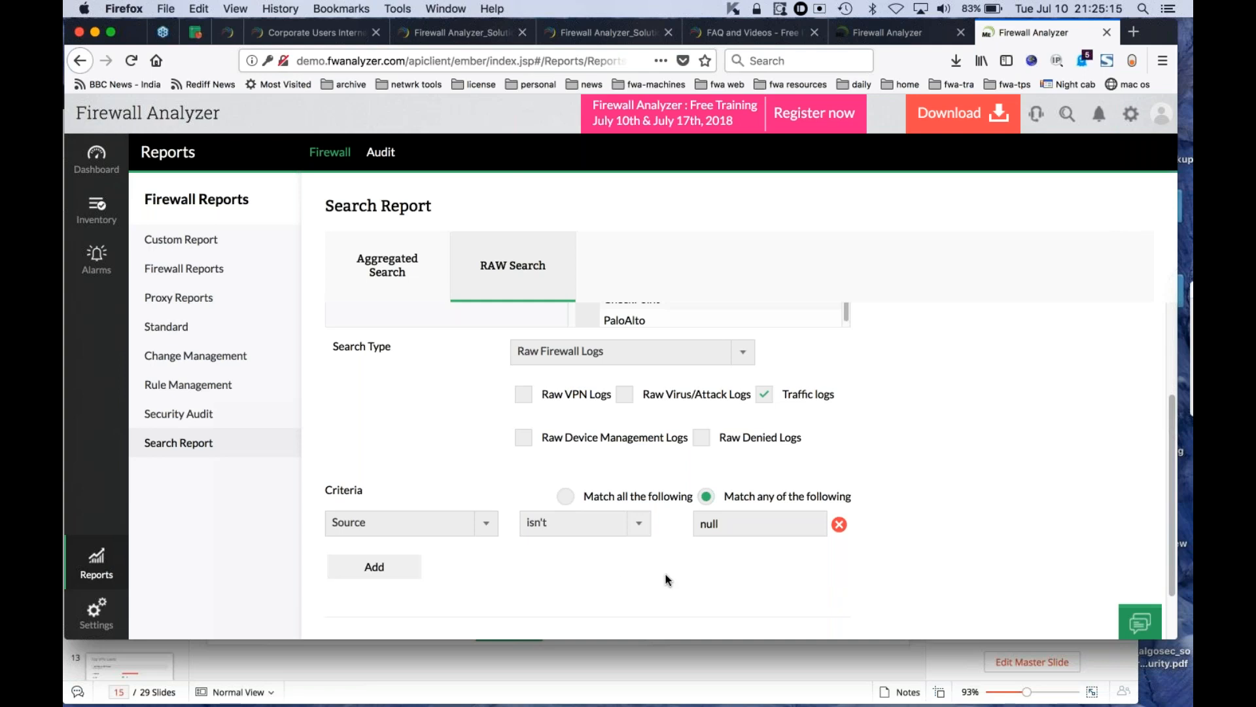
# - Generate the raw search report and compare its Raw Logs, including the IP addresses in the first entry, with its Formatted Logs
pyautogui.scroll(-2, 665, 575)
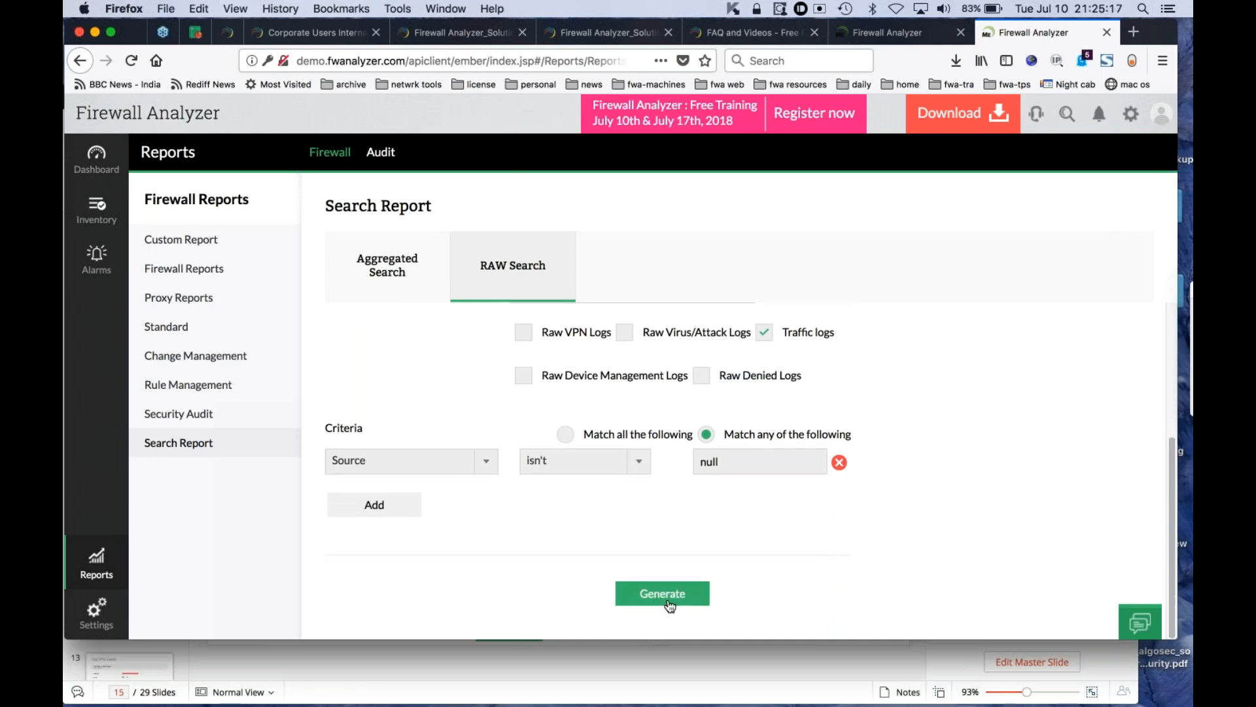
pyautogui.click(665, 594)
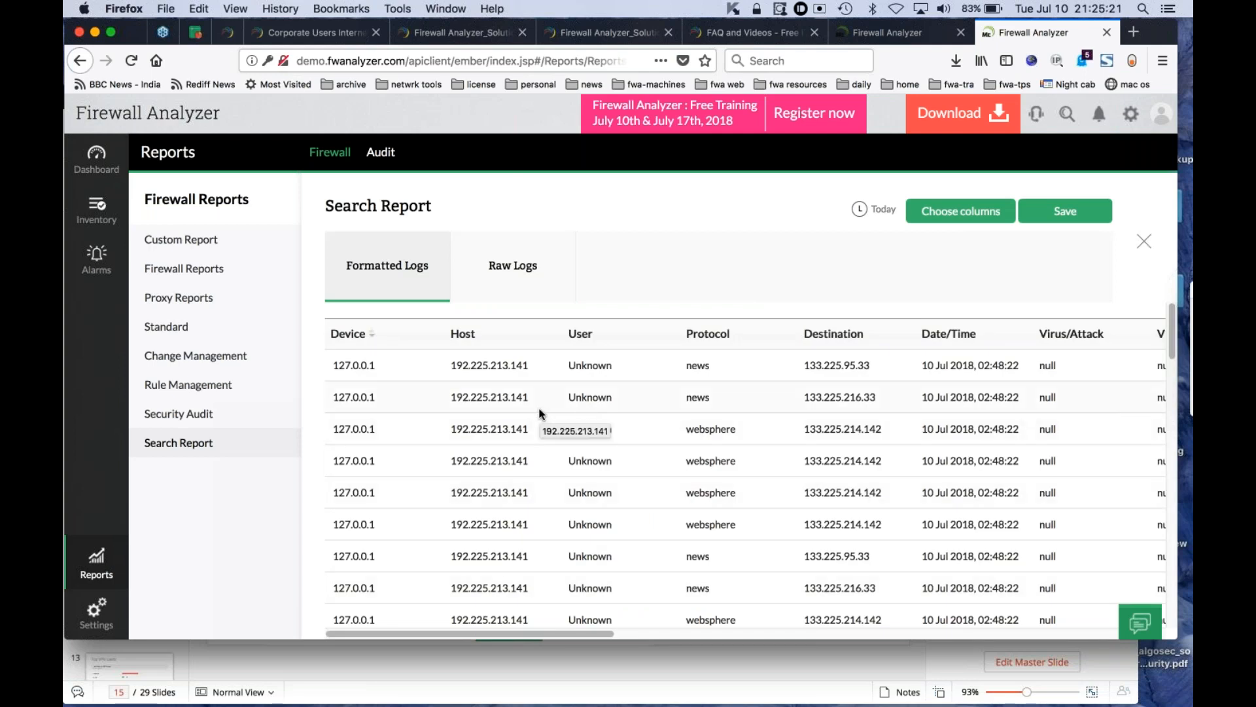
pyautogui.click(523, 269)
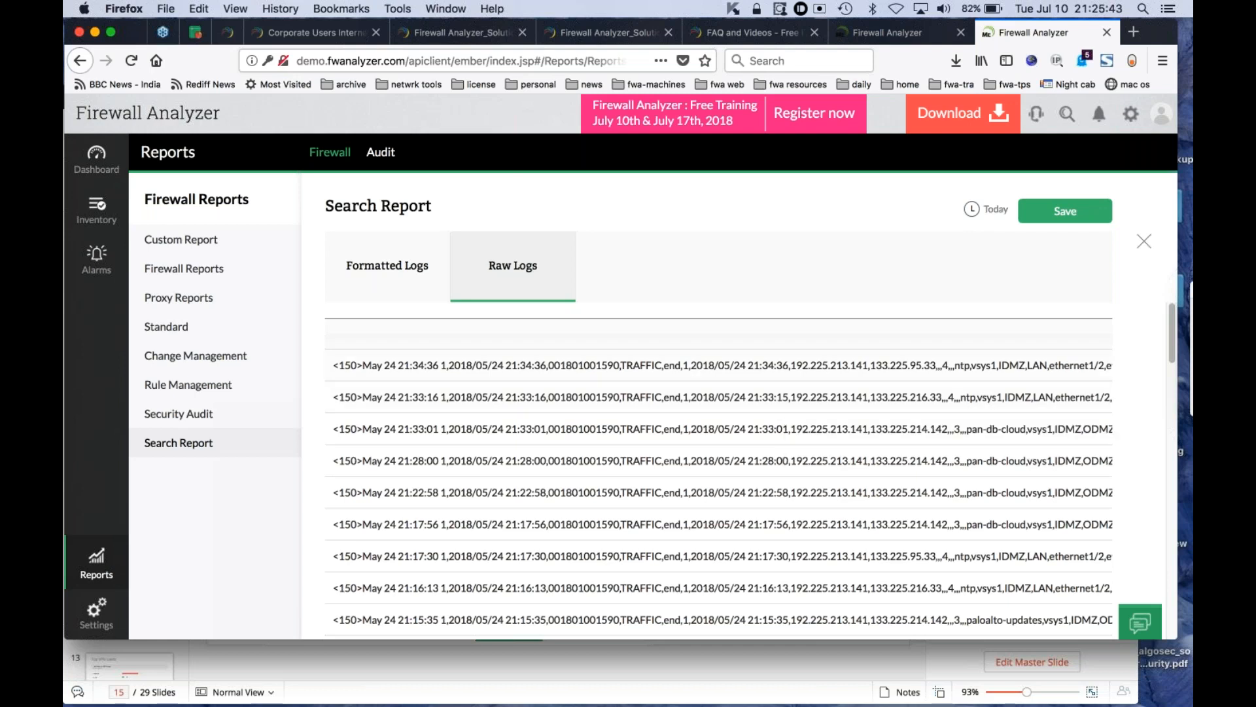
pyautogui.click(405, 271)
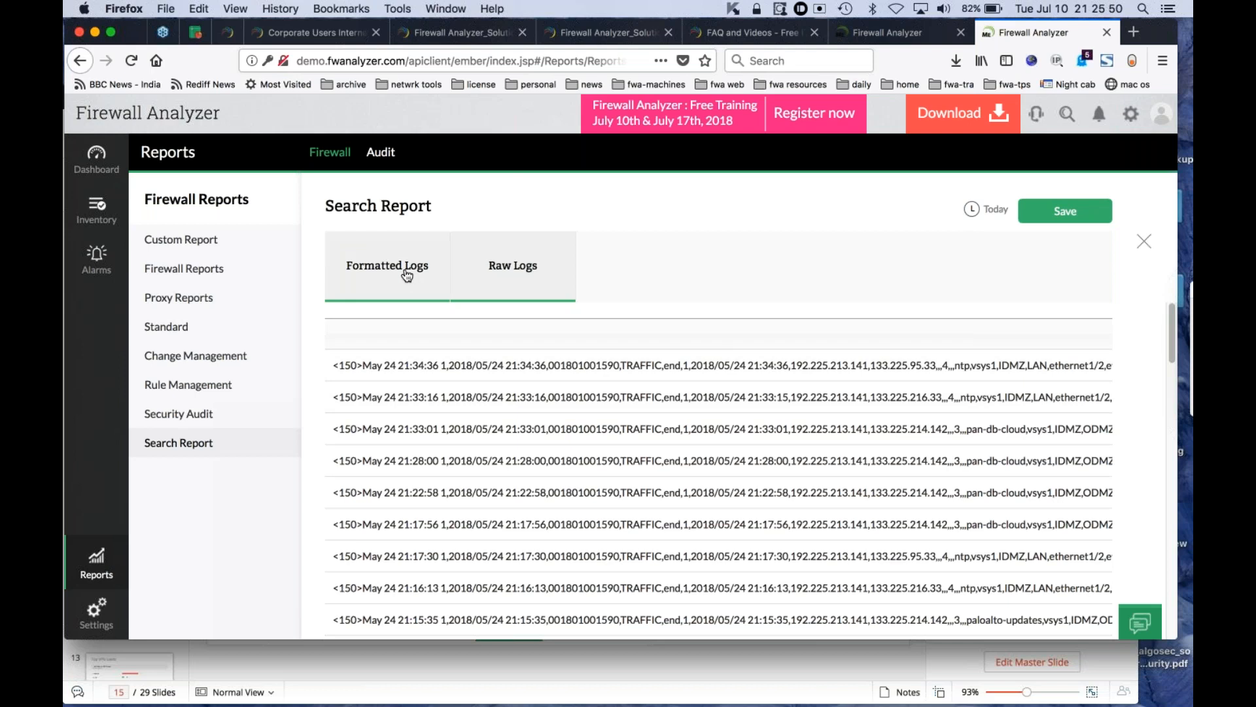
pyautogui.click(561, 297)
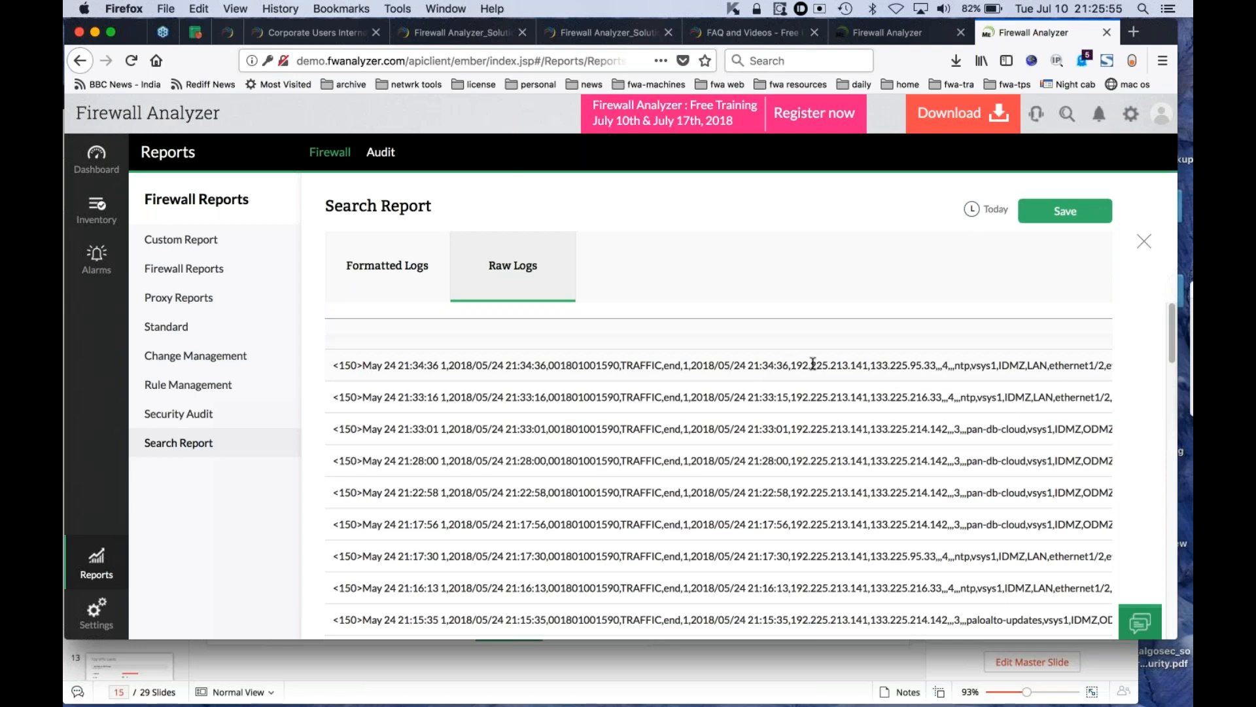
pyautogui.moveTo(785, 364); pyautogui.dragTo(915, 361)
pyautogui.click(397, 270)
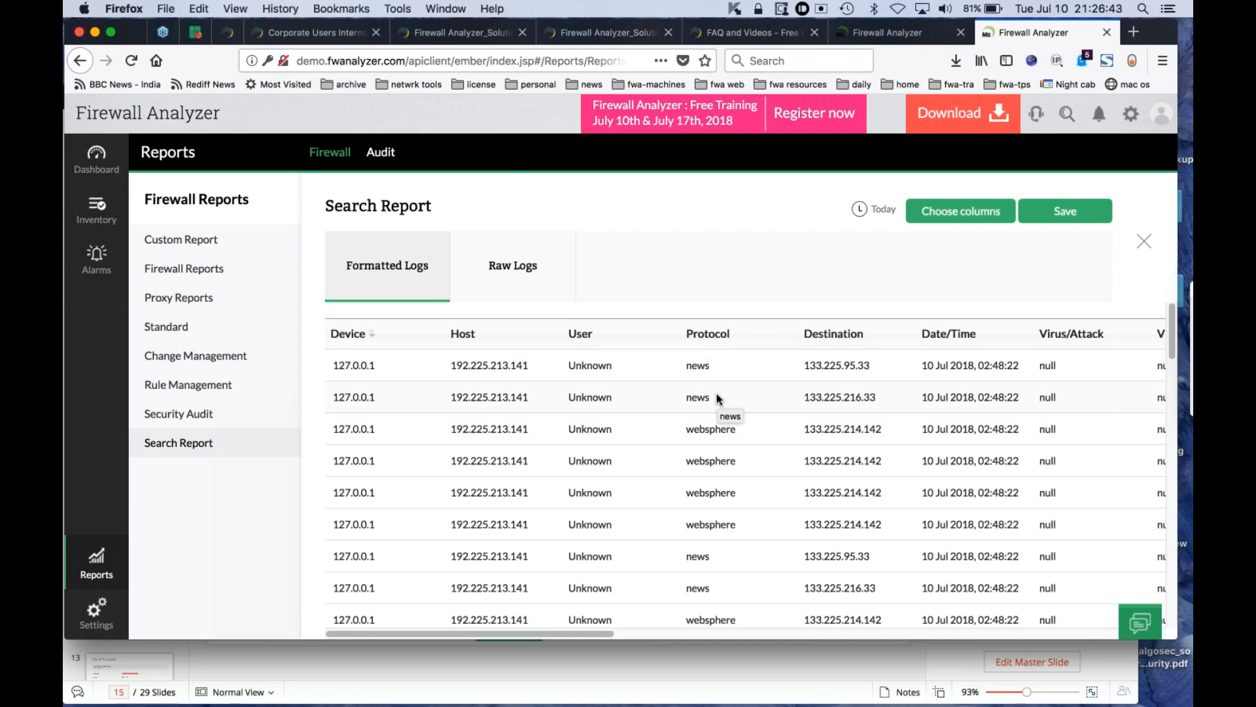
# - Try to save the search as a profile named TEST, including only Host, User, Protocol and Destination and leaving its schedule disabled
pyautogui.click(1075, 218)
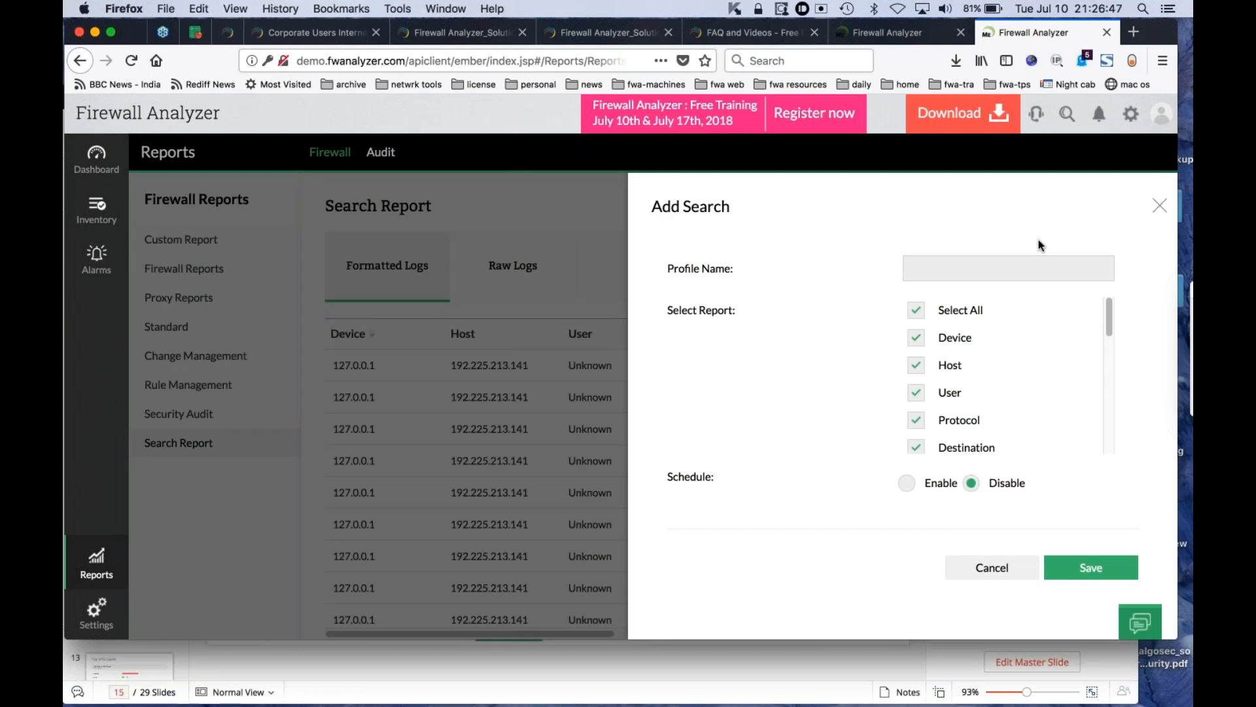
pyautogui.click(959, 273)
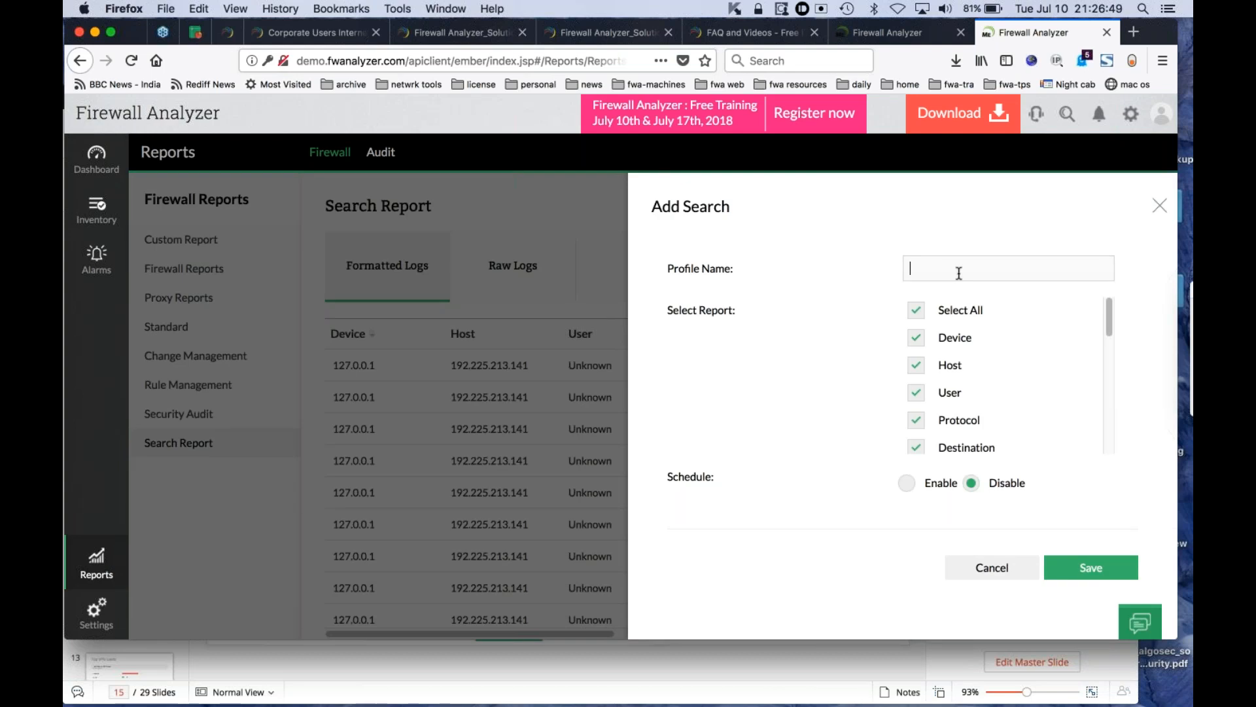
pyautogui.write('TEST')
pyautogui.click(916, 313)
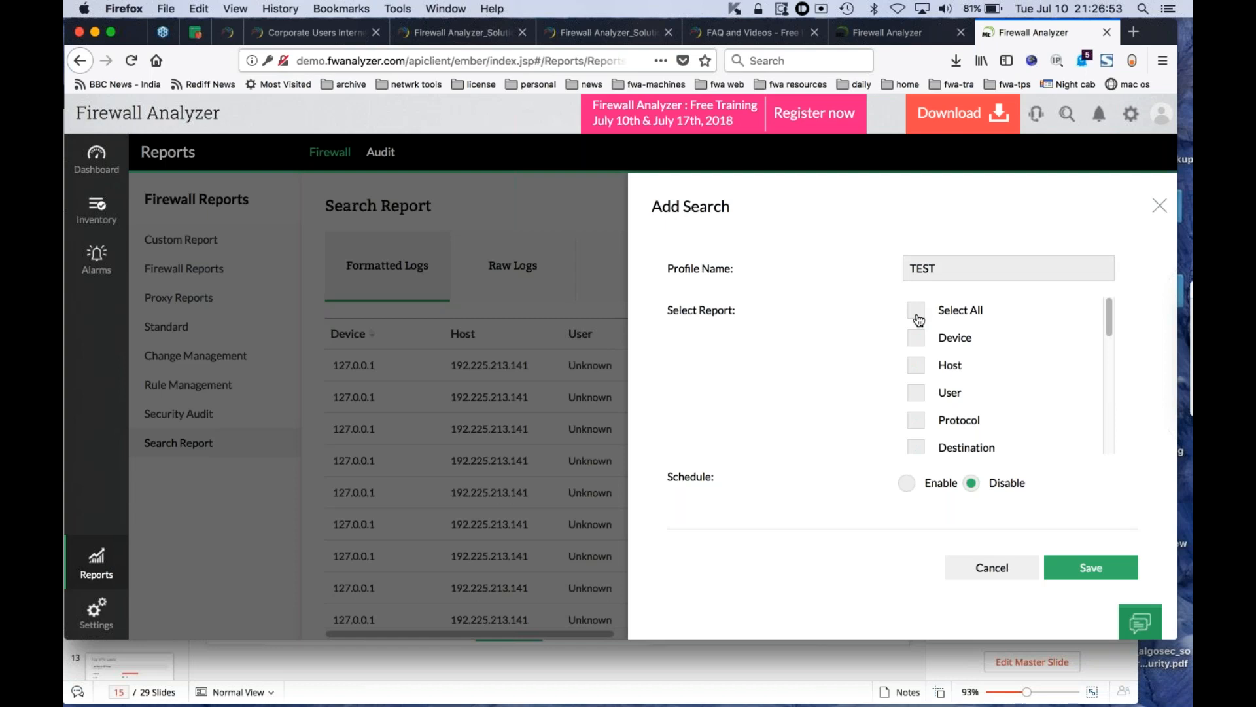
pyautogui.click(921, 367)
pyautogui.click(920, 397)
pyautogui.click(917, 424)
pyautogui.click(918, 451)
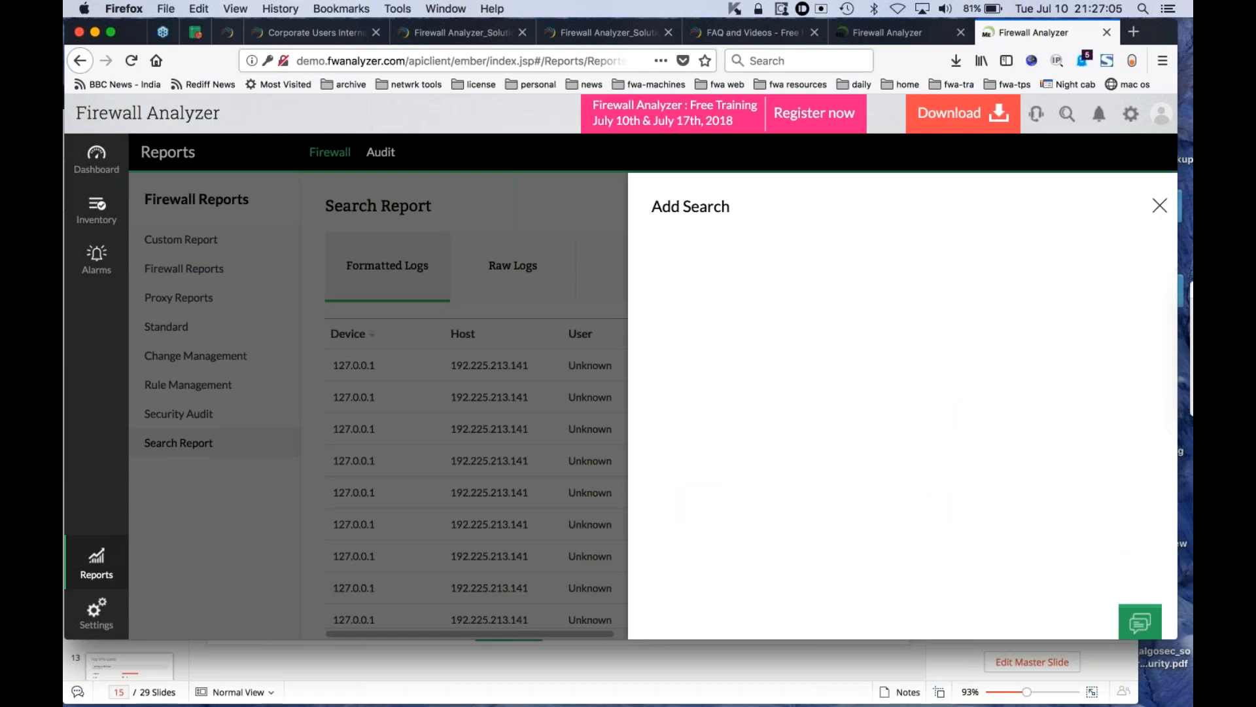
pyautogui.click(1160, 207)
# - Open the Custom Report list, and switch to the Zoho Show presentation to present the "Custom reports for targeted watch" slide
pyautogui.click(192, 243)
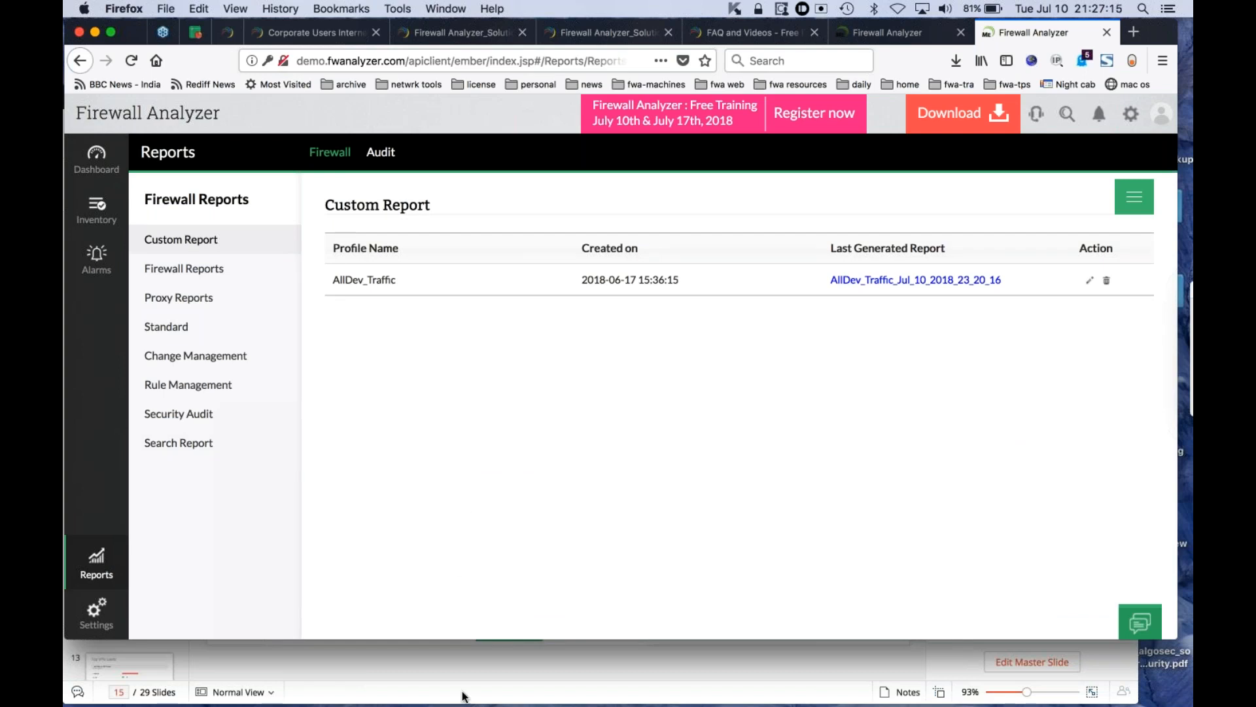
pyautogui.click(471, 669)
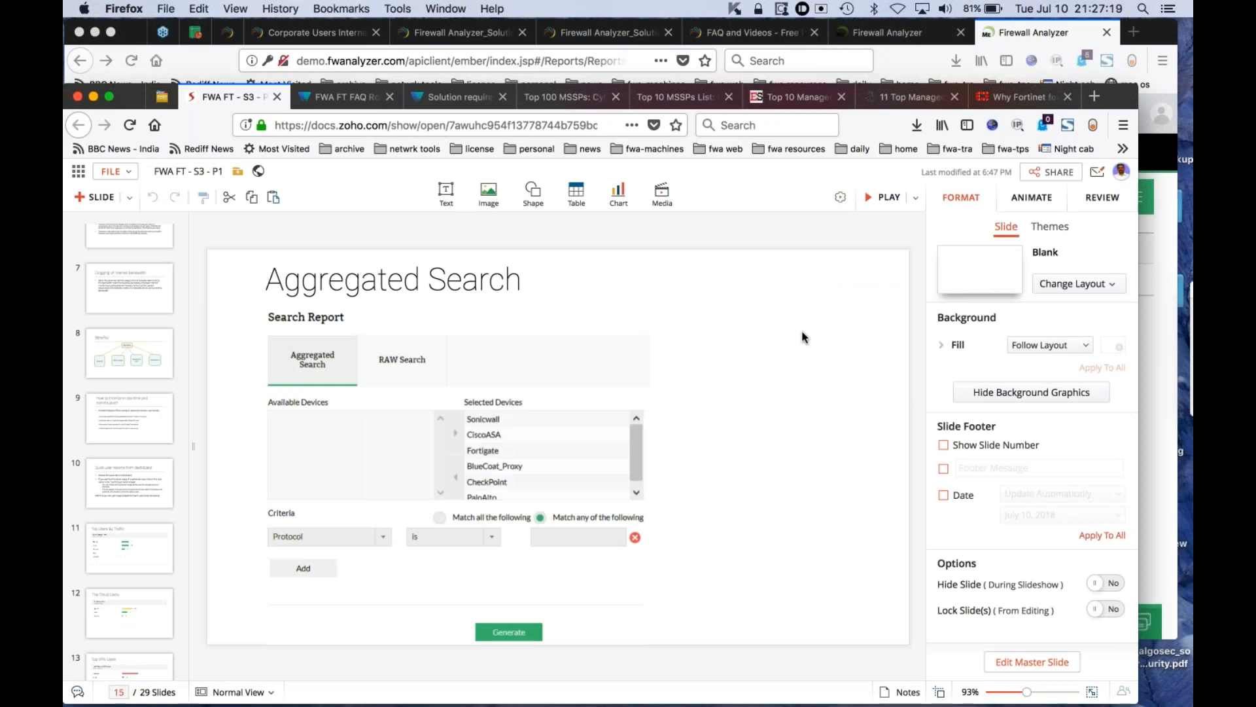
pyautogui.click(870, 200)
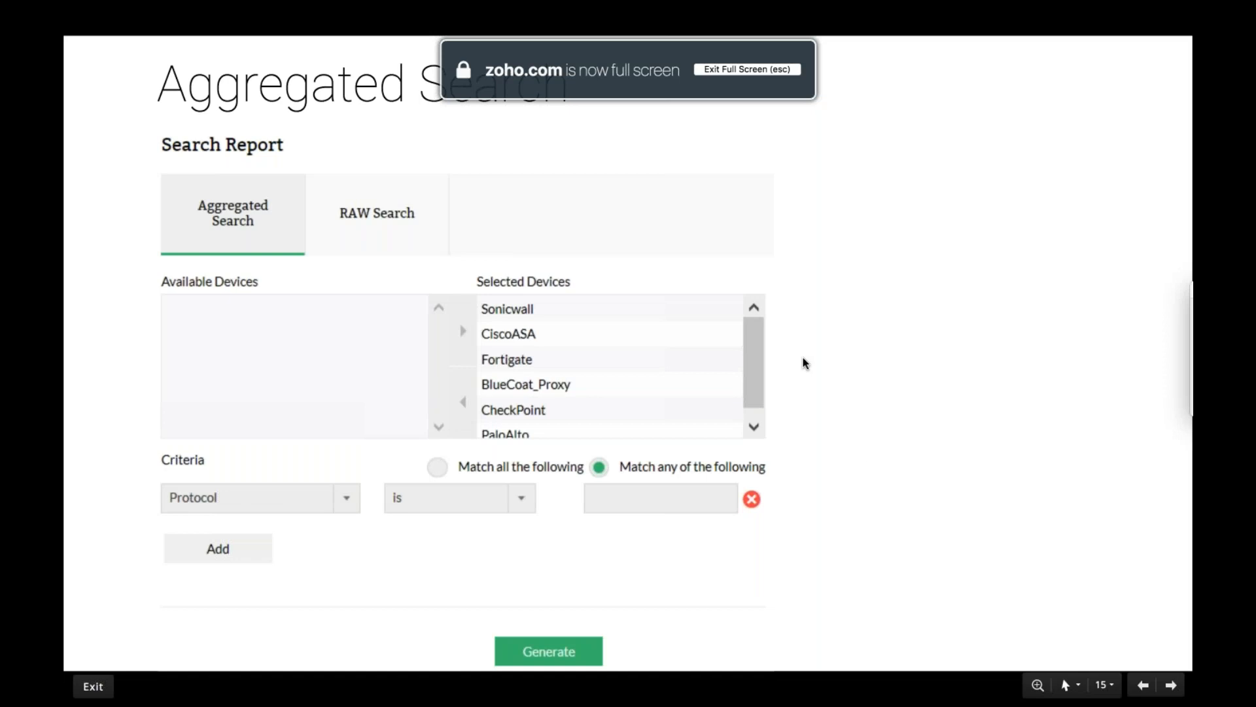
pyautogui.press('Right')
pyautogui.press('Right')
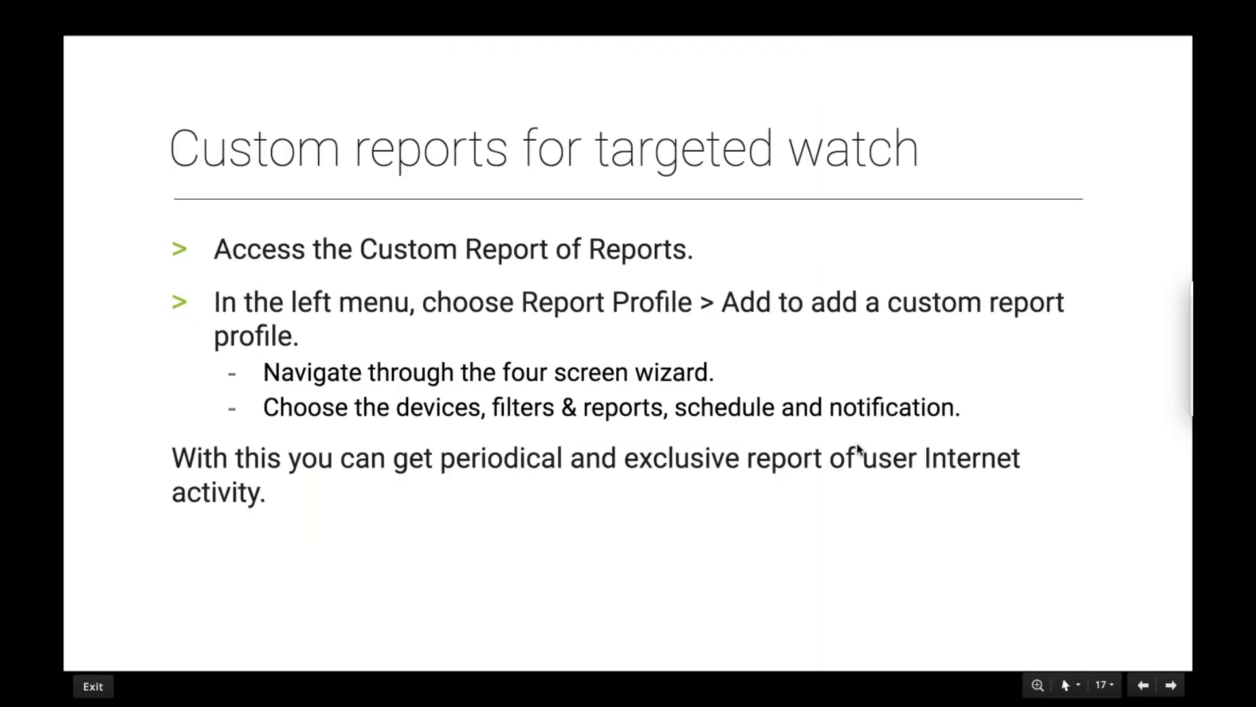
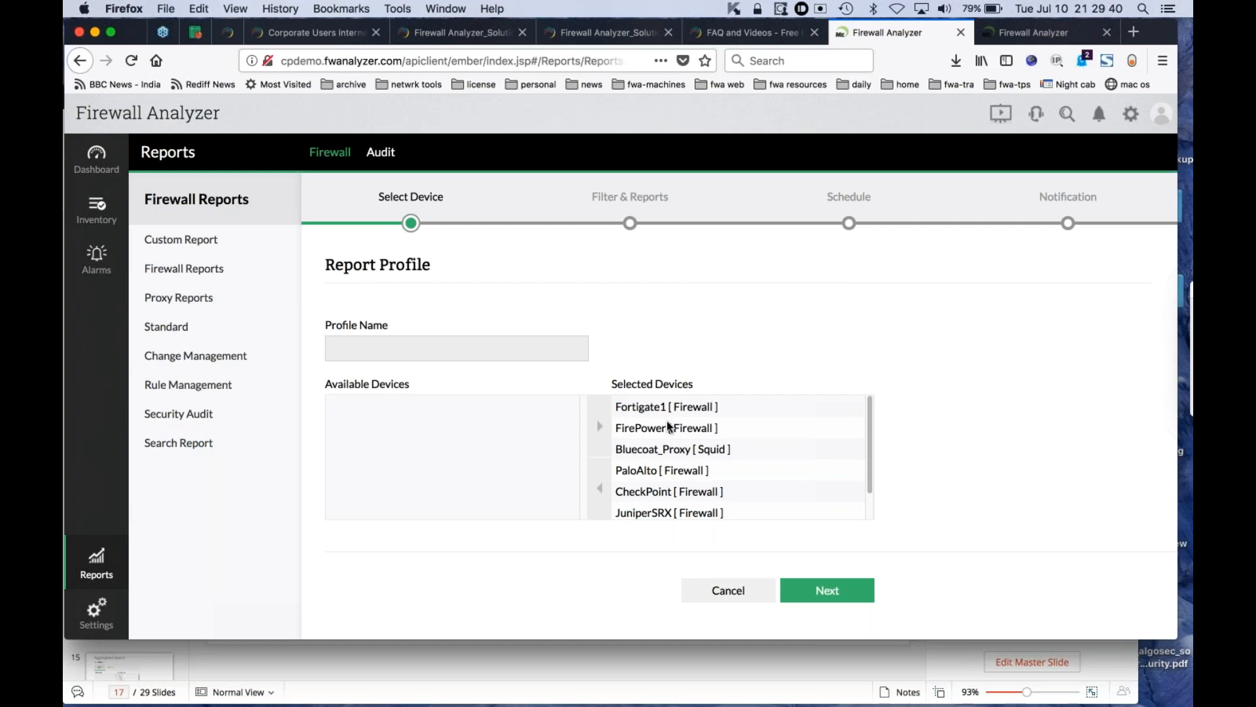
# - Name the report profile Test, keep all the listed devices selected, and continue to the Filter & Reports stage
pyautogui.click(483, 353)
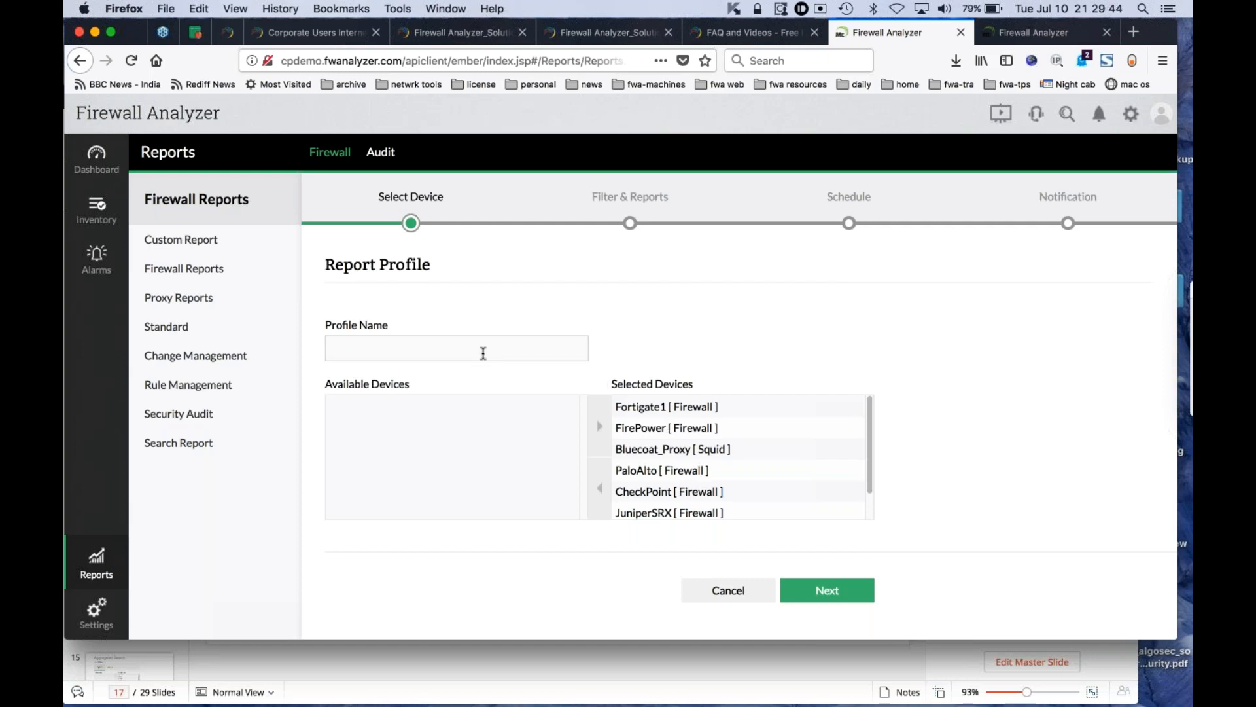
pyautogui.click(449, 341)
pyautogui.write('Test')
pyautogui.click(824, 594)
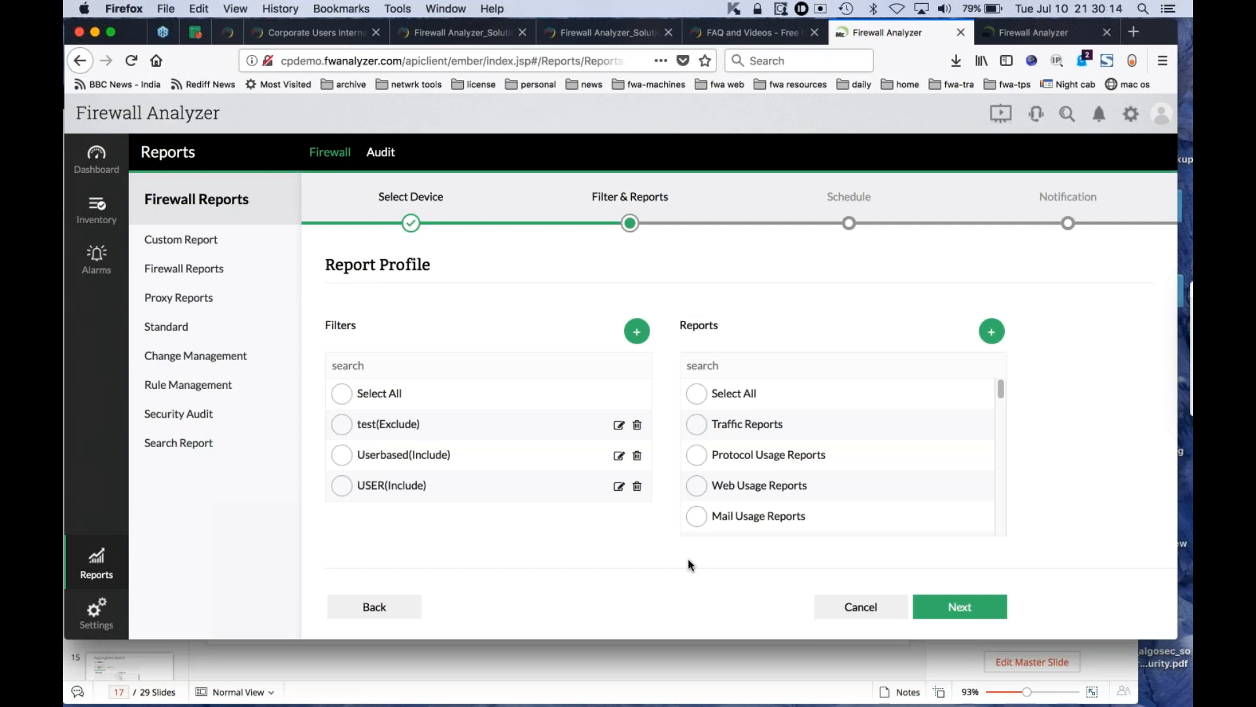
# - Draft an Include Filter named TEST that filters on one specified user, and discard it without saving
pyautogui.click(636, 332)
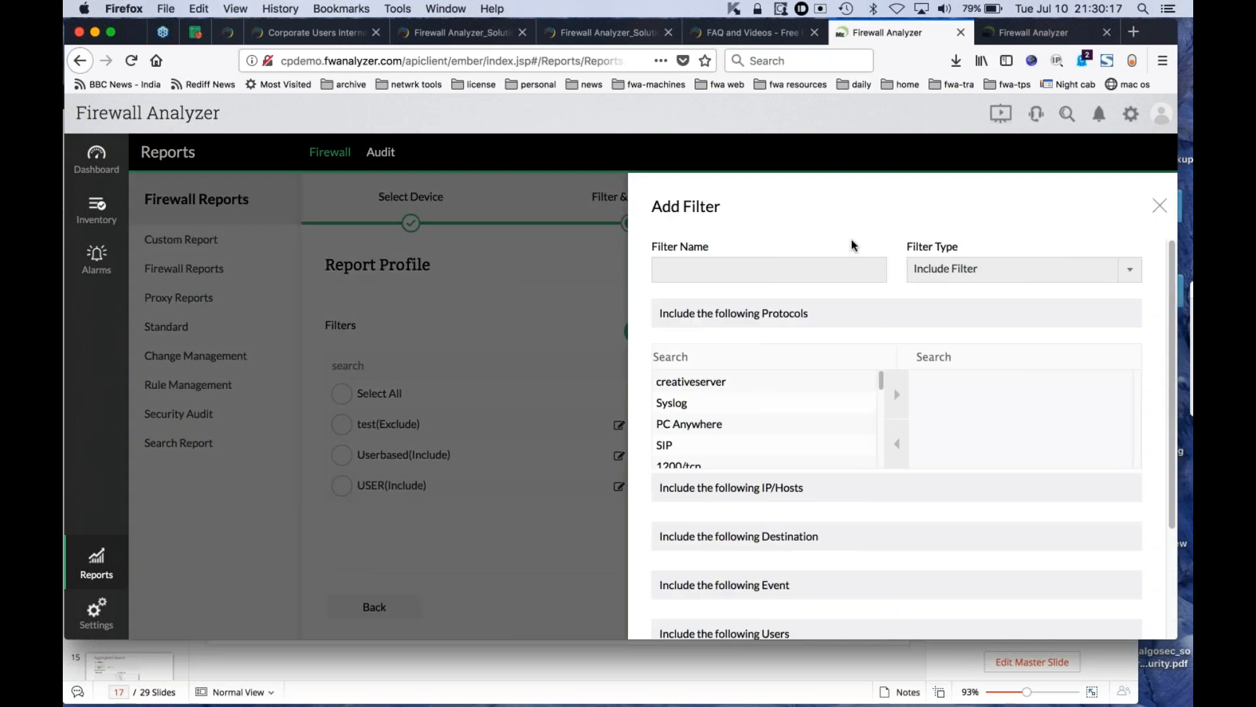
pyautogui.write('T')
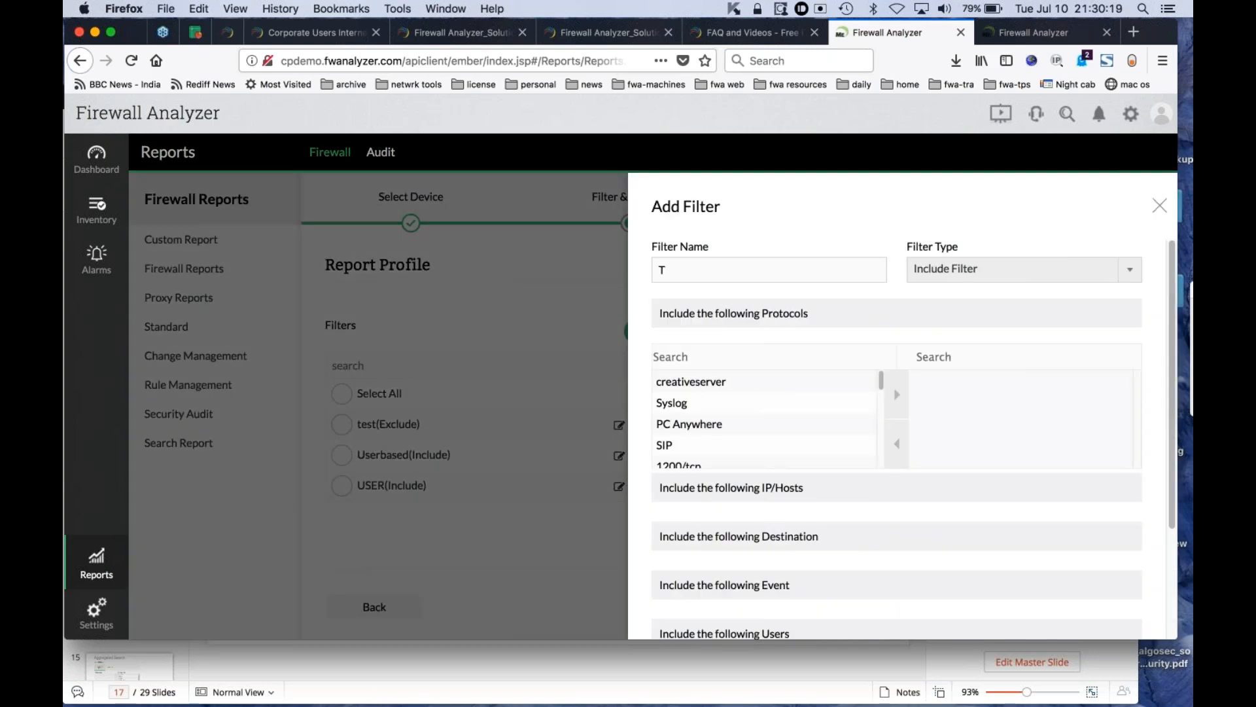
pyautogui.write('EST')
pyautogui.click(964, 272)
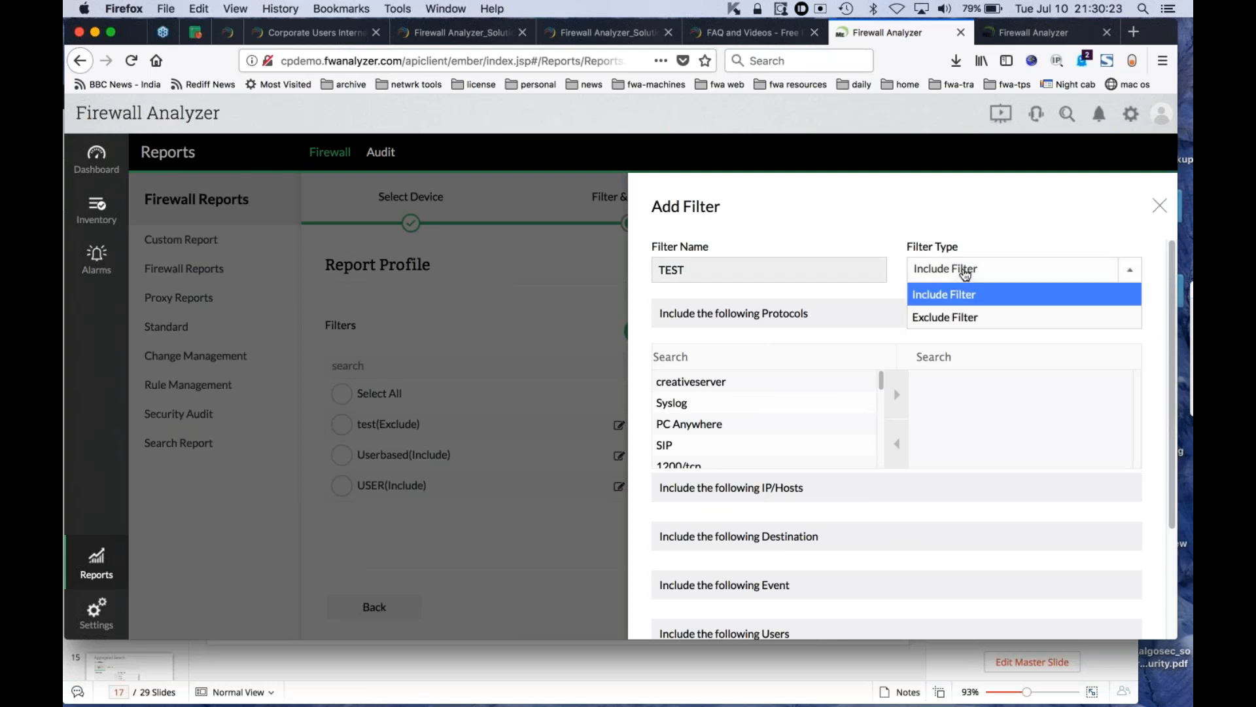
pyautogui.click(964, 272)
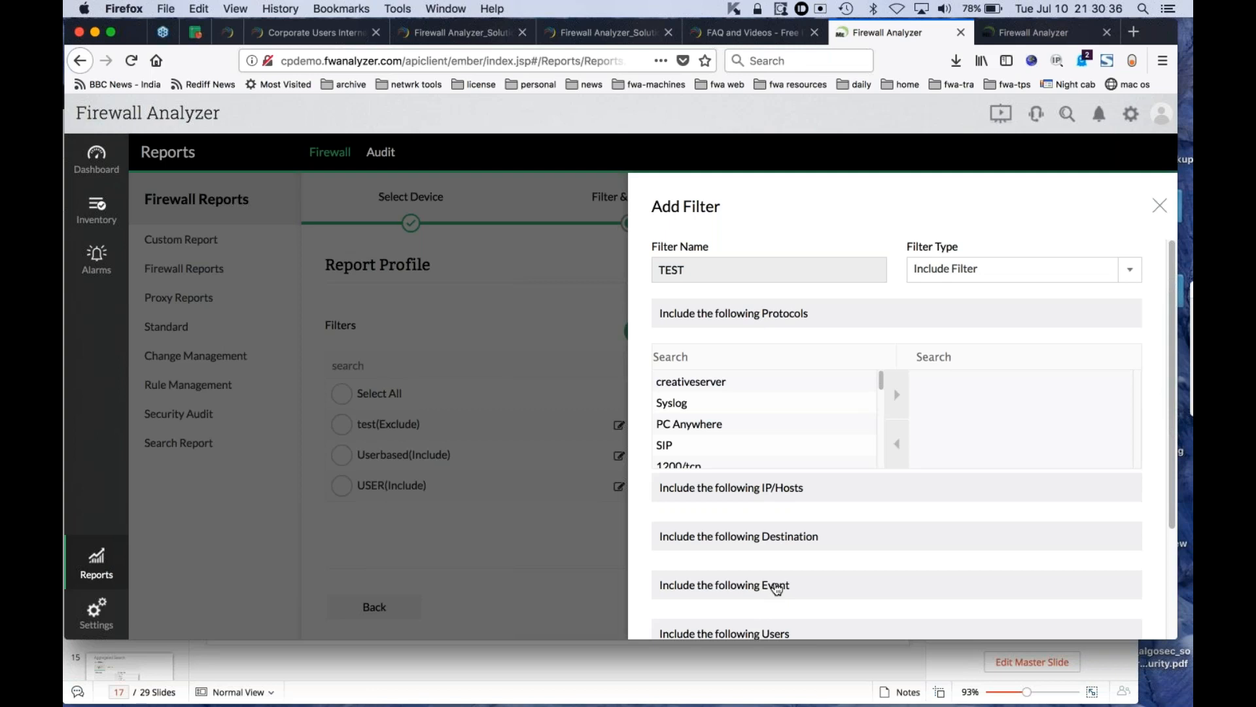
pyautogui.scroll(-2, 776, 589)
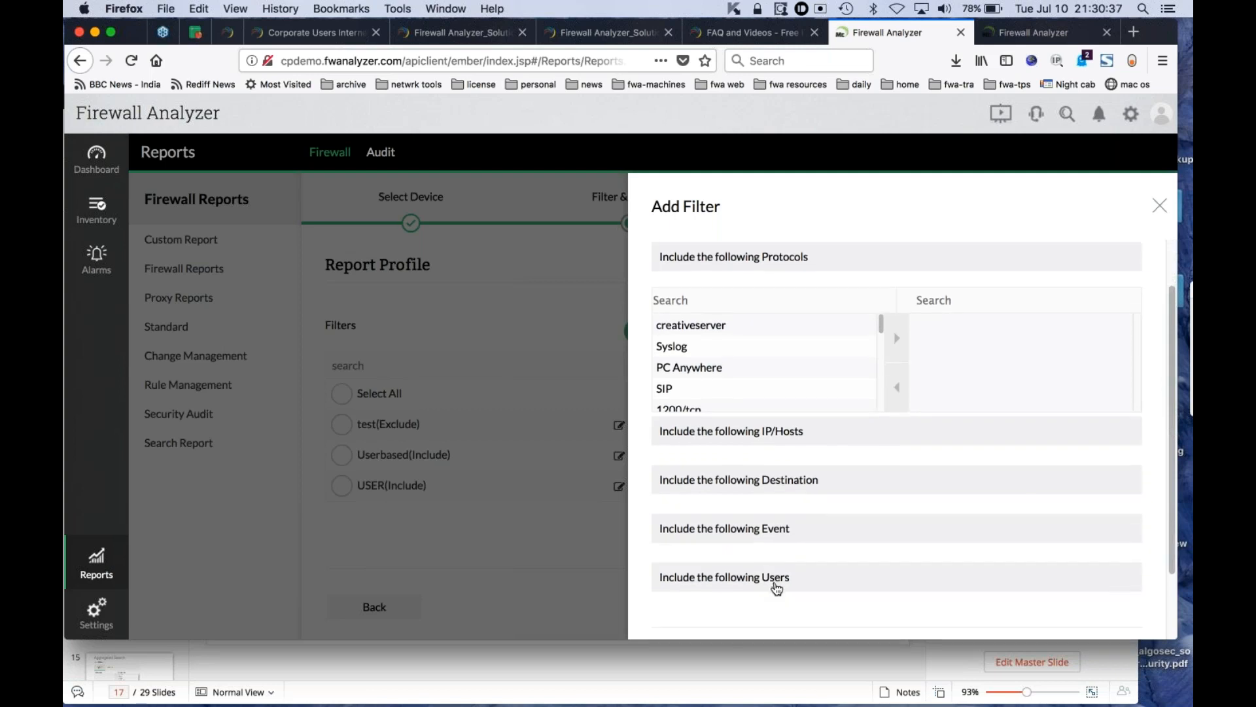
pyautogui.click(765, 584)
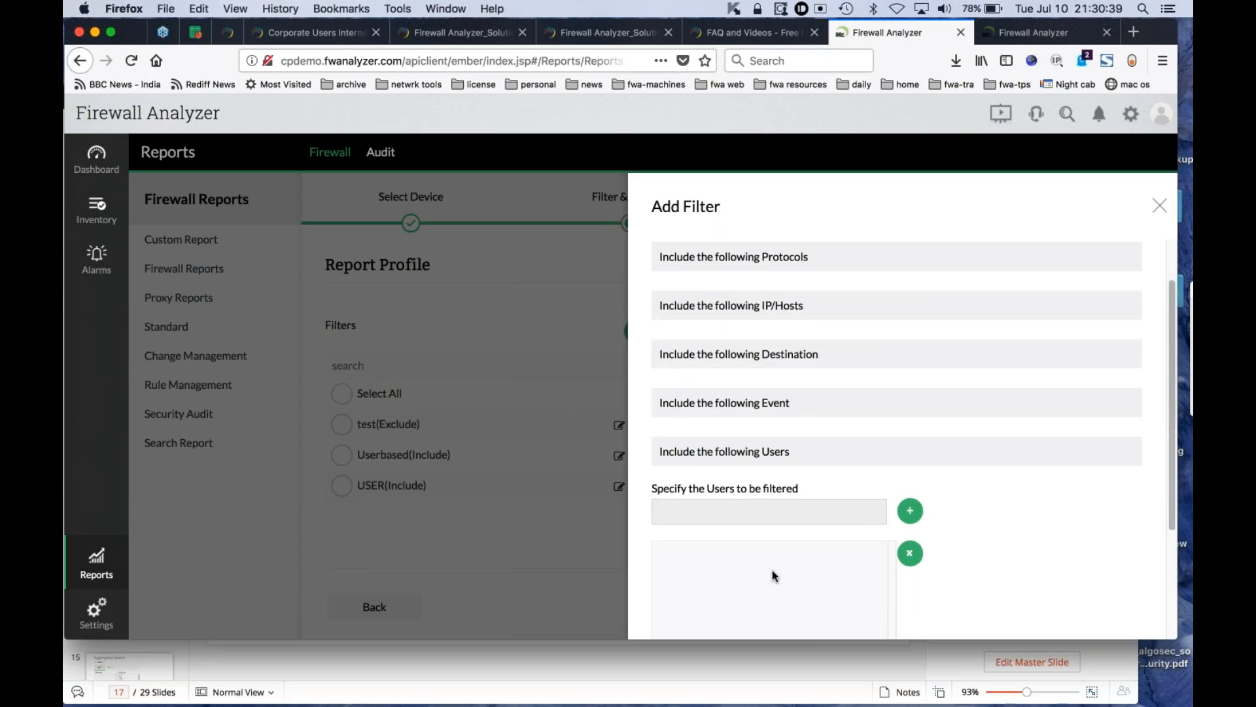
pyautogui.click(749, 507)
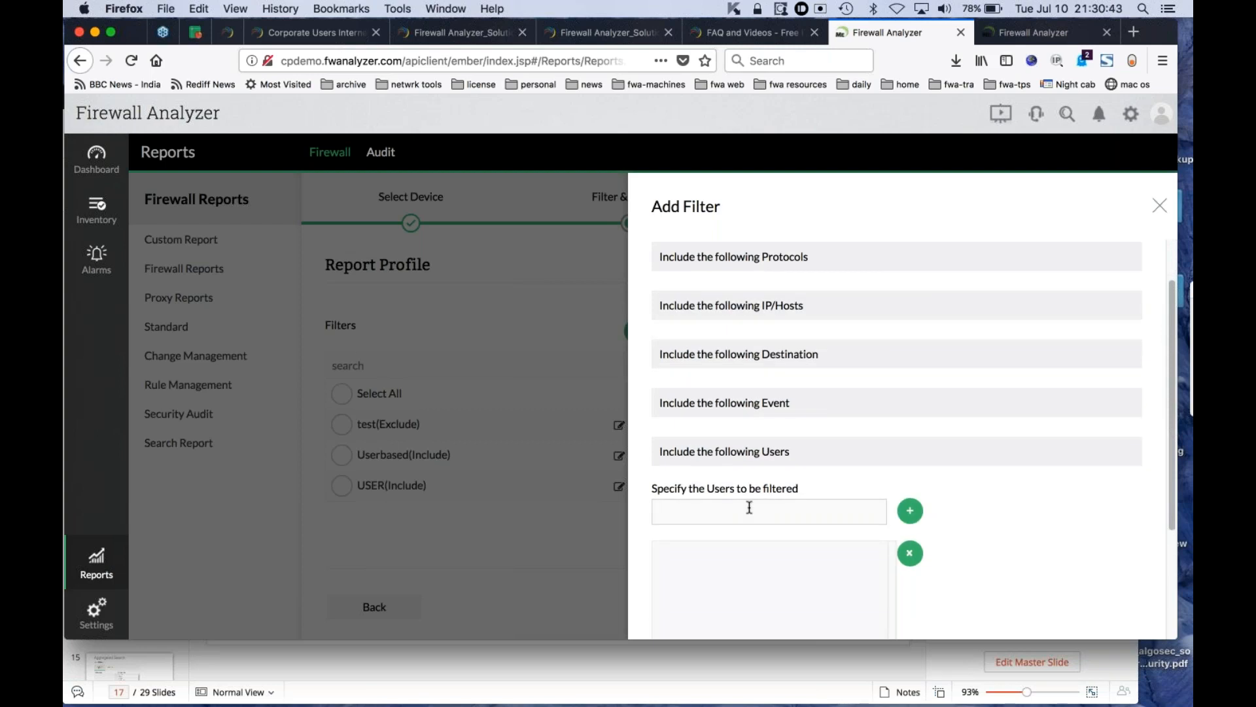
pyautogui.write('aswim')
pyautogui.click(910, 510)
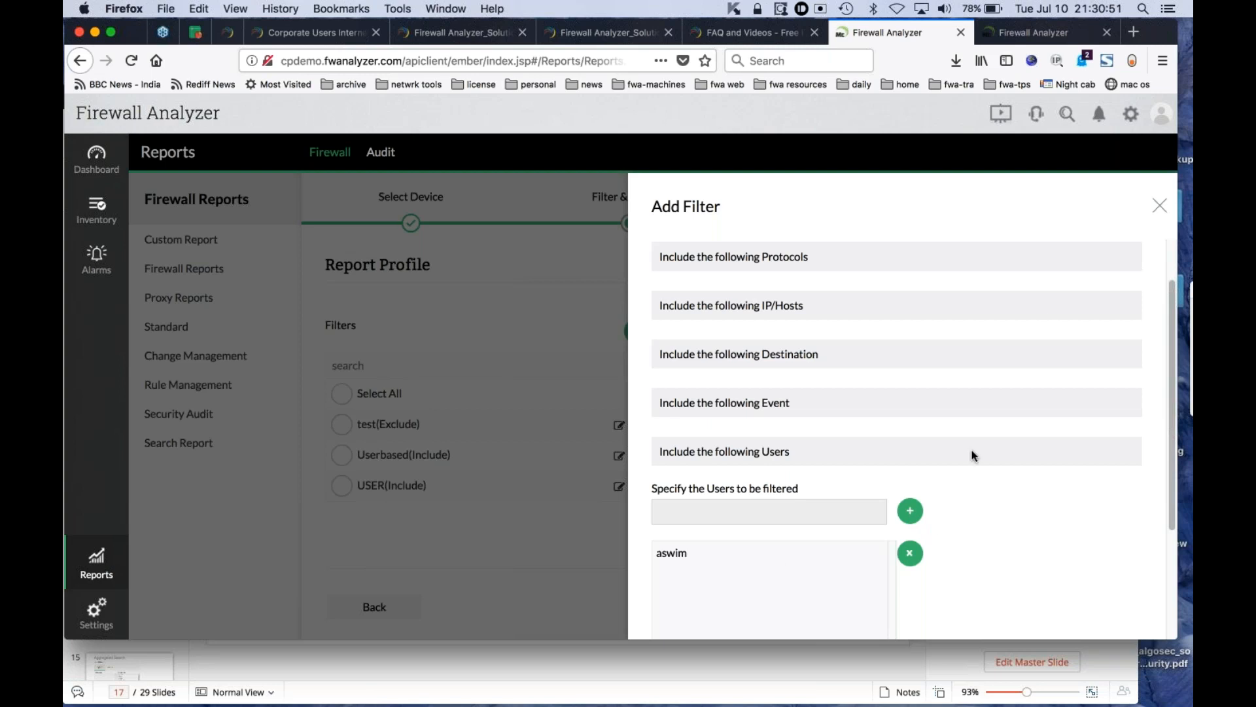
pyautogui.click(1159, 205)
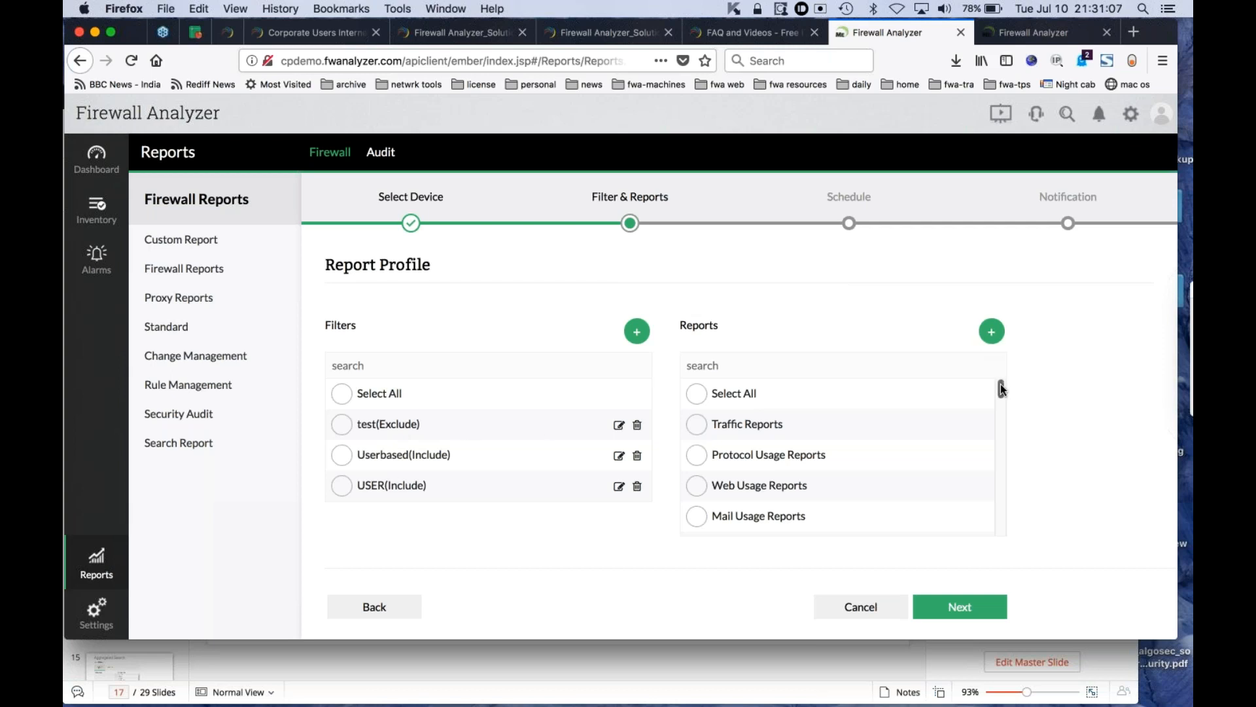
# - Start a new report type named Traffic, keeping it based on Protocol
pyautogui.moveTo(1000, 389)
pyautogui.mouseDown()
pyautogui.moveTo(1001, 447)
pyautogui.moveTo(996, 374)
pyautogui.mouseUp()
pyautogui.click(992, 333)
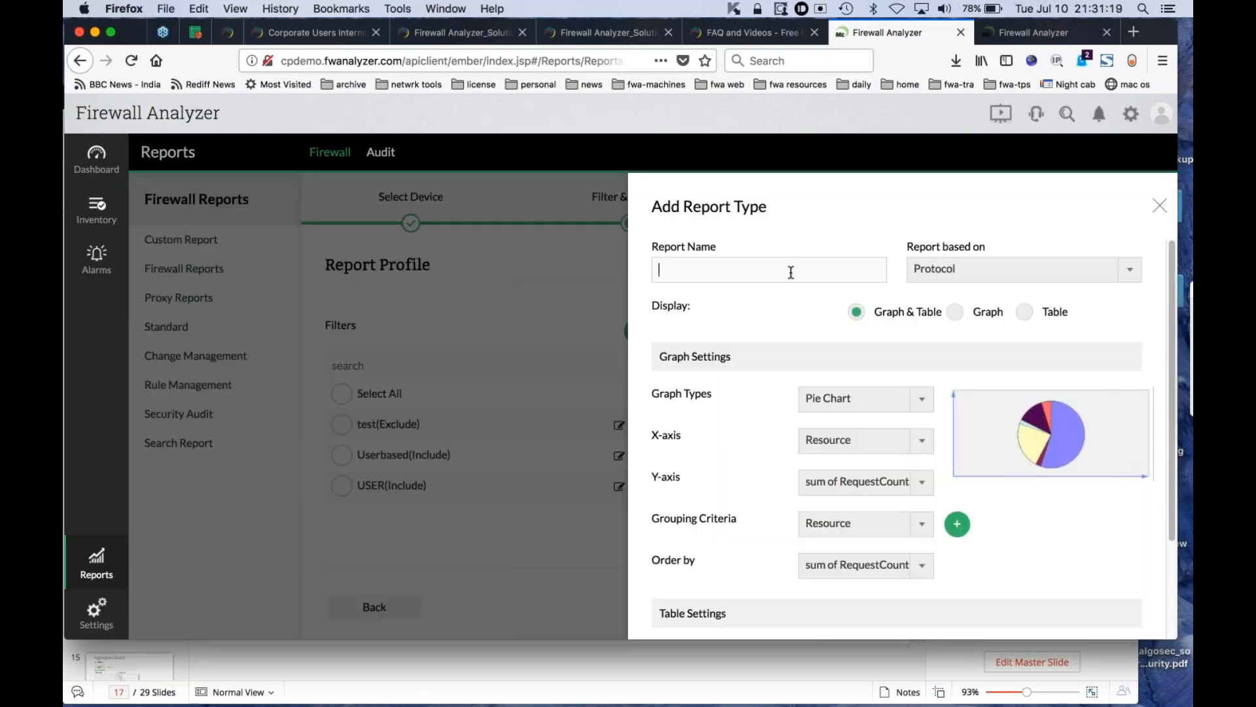
pyautogui.write('Traffic')
pyautogui.click(966, 274)
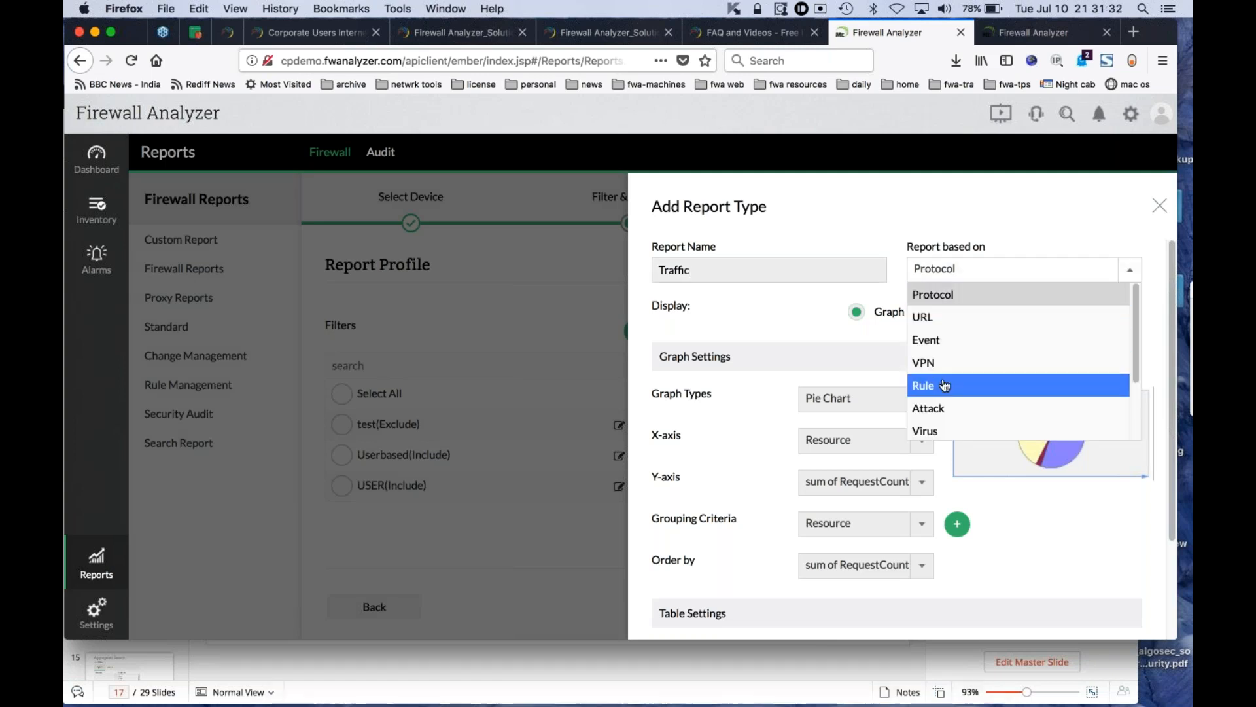
pyautogui.click(969, 218)
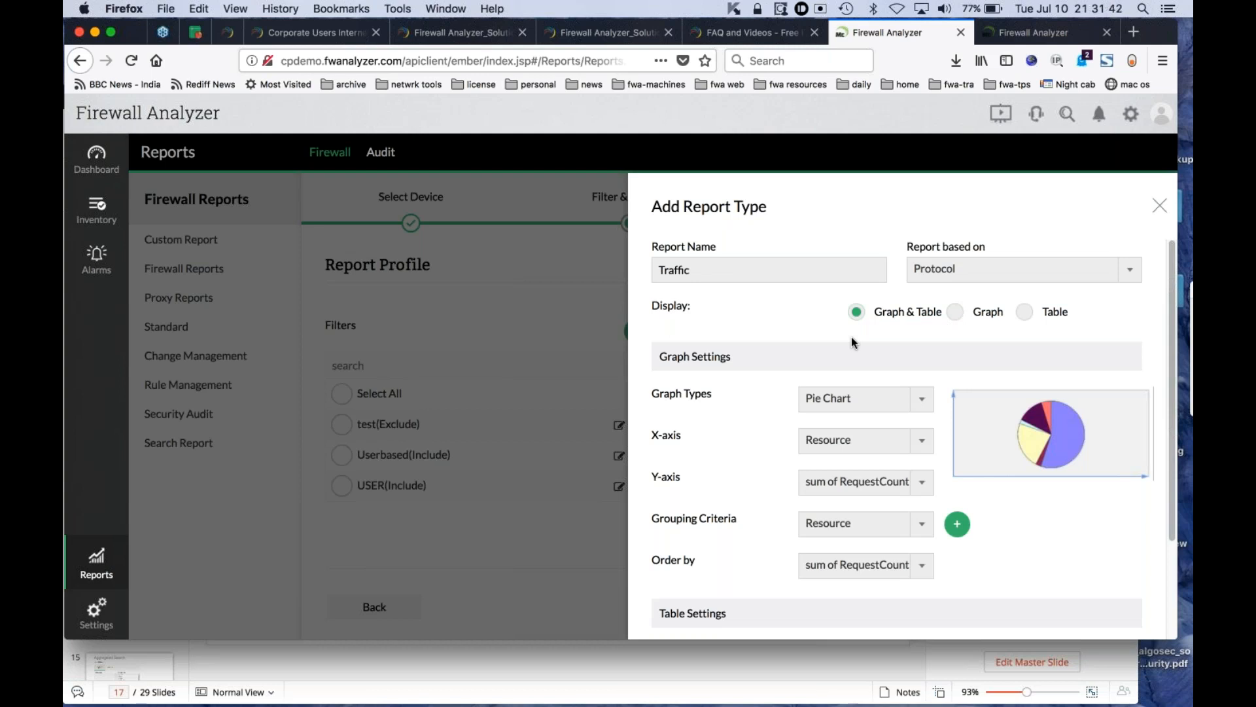
# - Try the Graph display for the Traffic report with the Horizontal Bar Chart and TimeSeries graph types
pyautogui.click(956, 313)
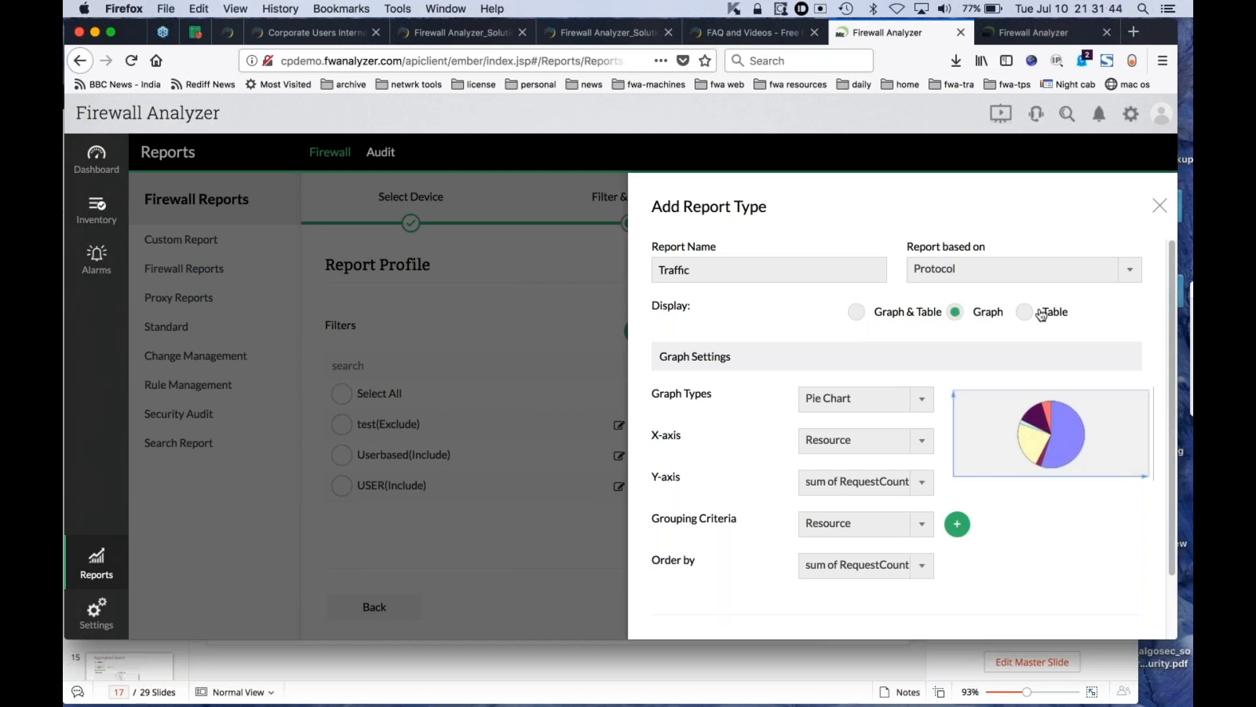
pyautogui.click(1026, 314)
pyautogui.click(957, 314)
pyautogui.click(861, 409)
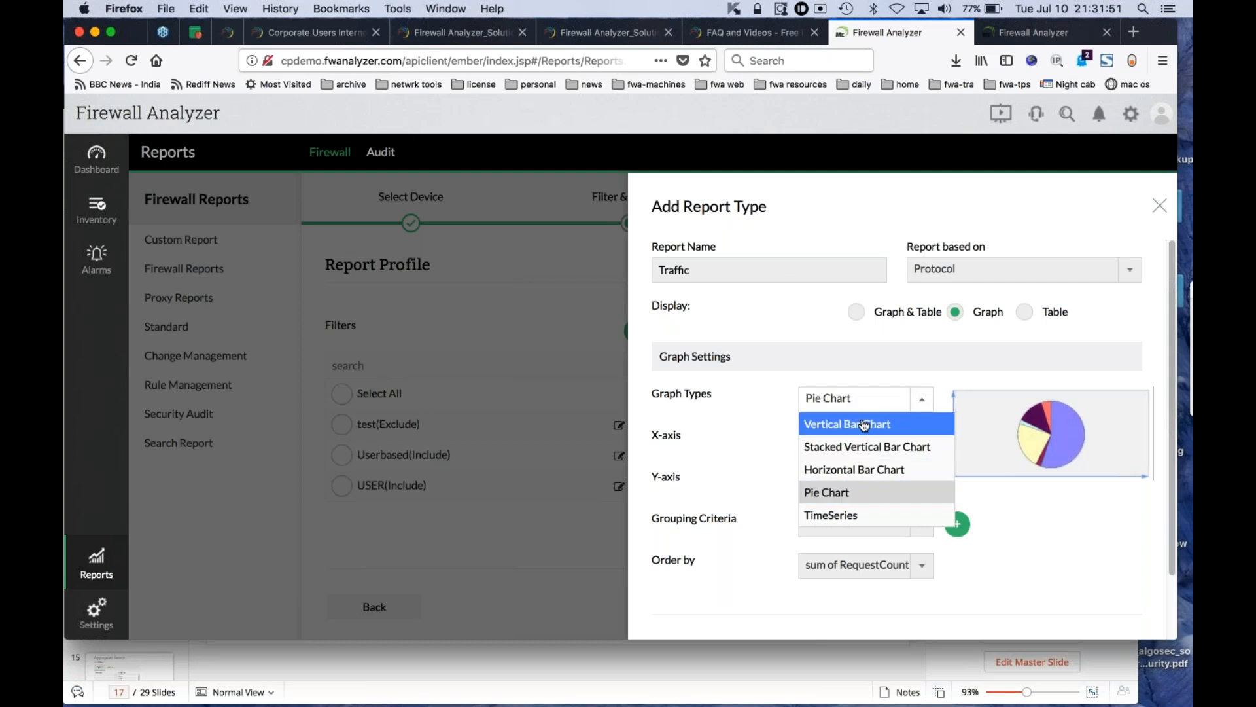
pyautogui.click(863, 477)
pyautogui.click(854, 398)
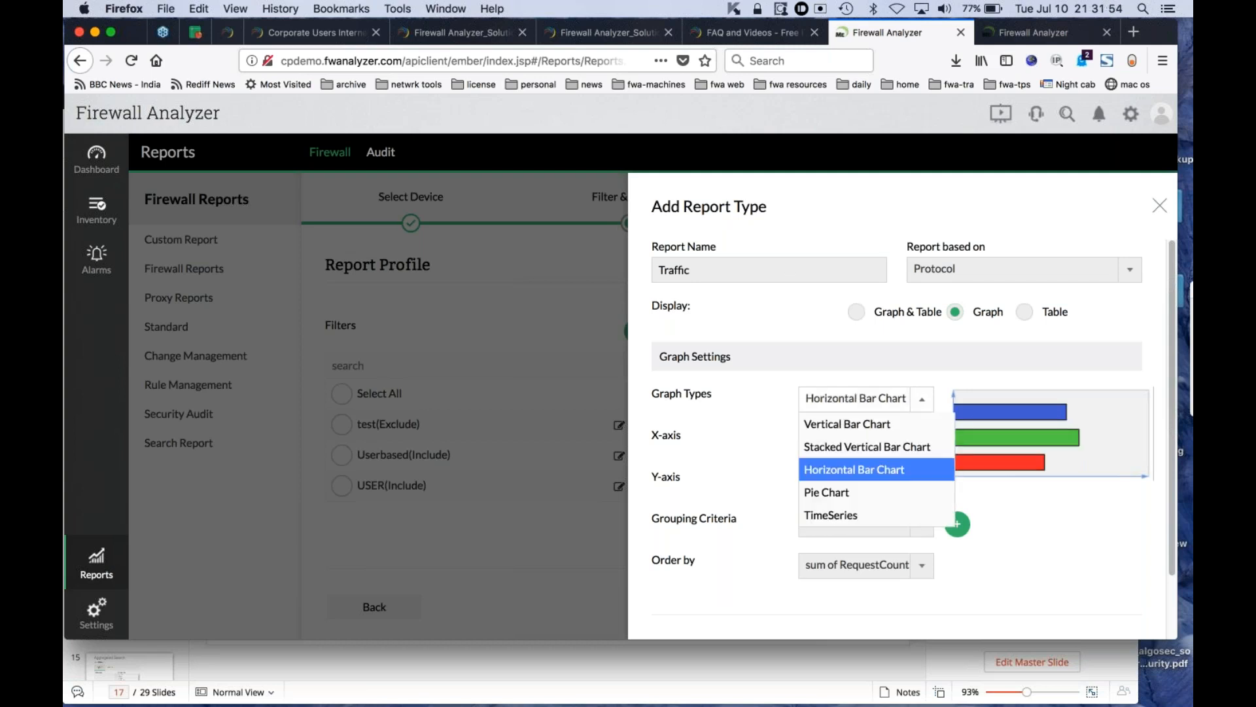
pyautogui.click(860, 513)
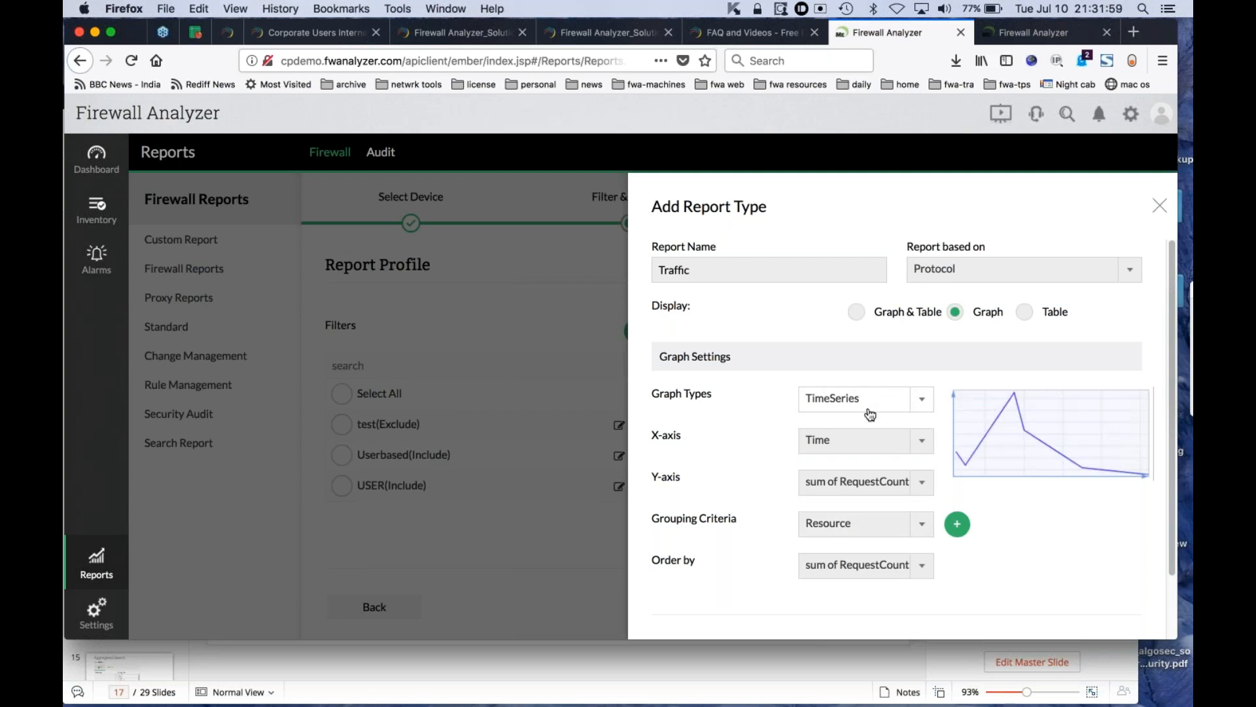
# - Set the Traffic report's display to Table and add Source, Destination and Protocol as its columns
pyautogui.click(1025, 313)
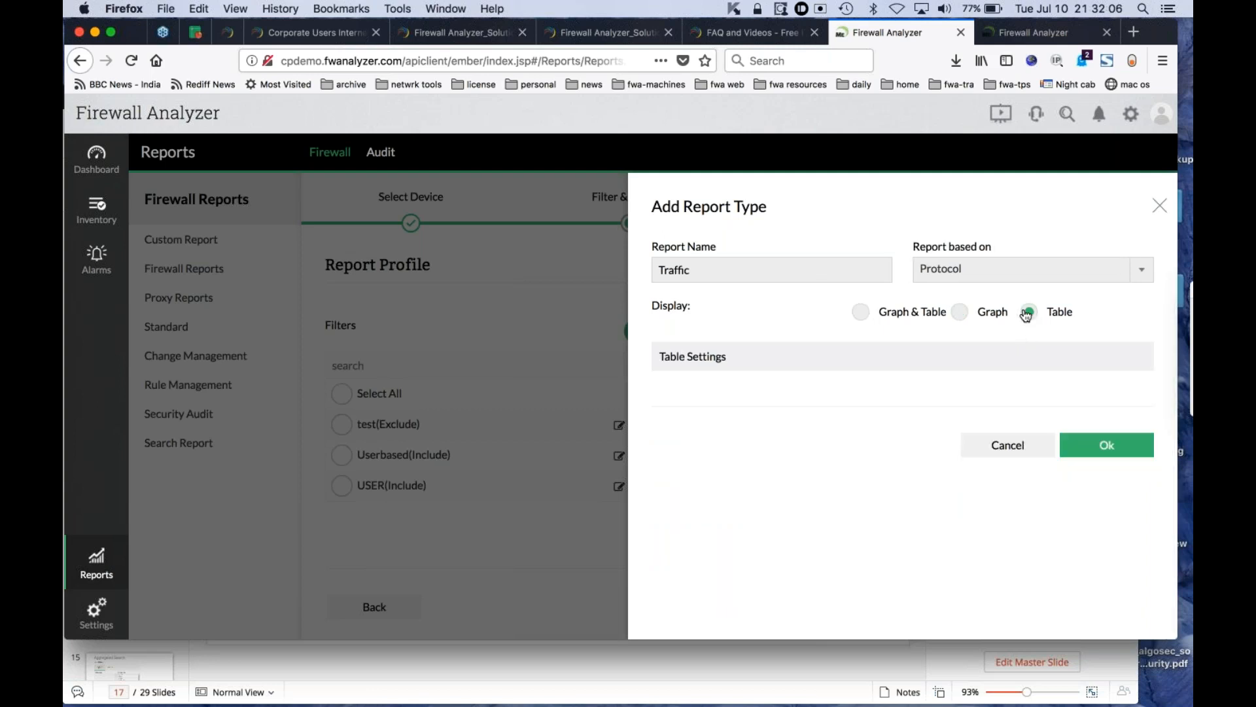
pyautogui.click(723, 368)
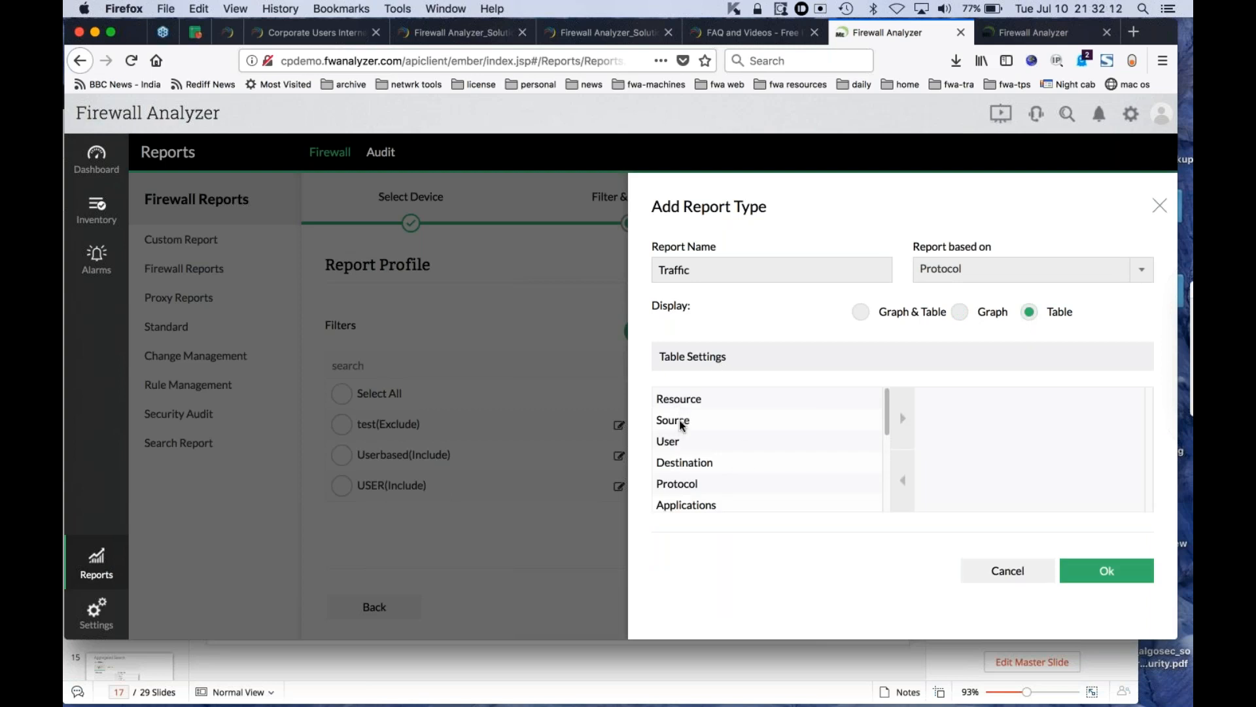
pyautogui.click(681, 426)
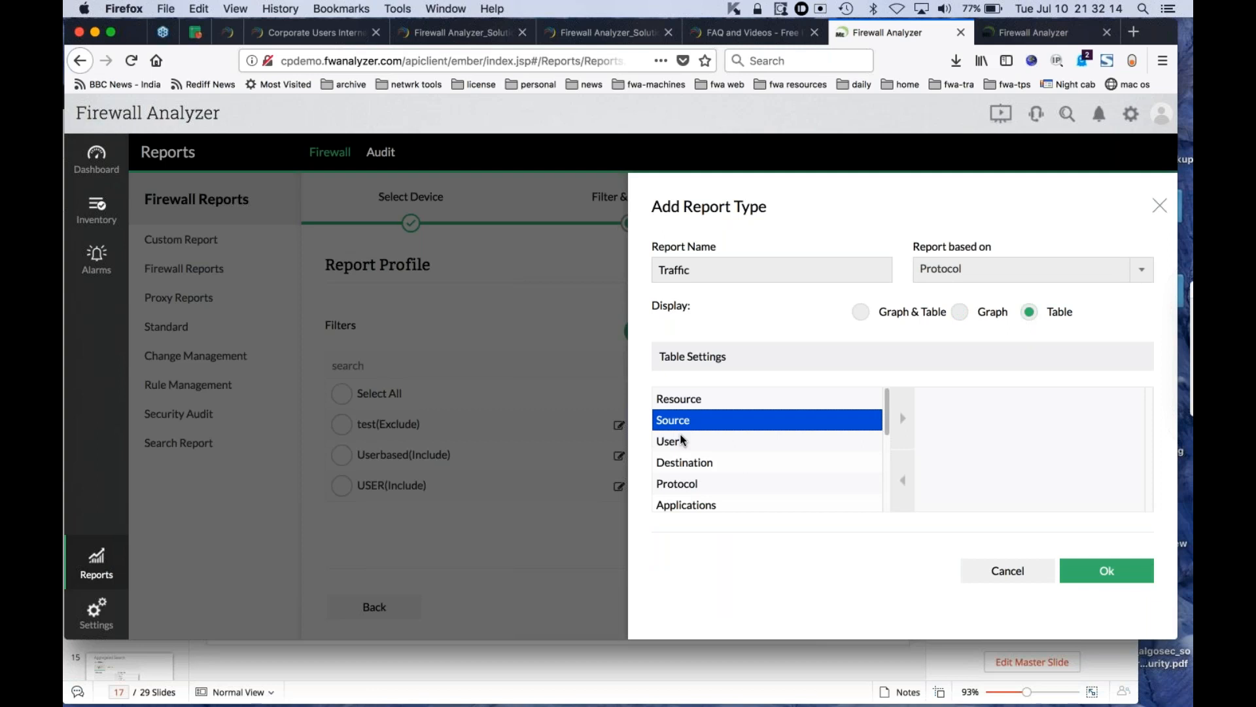
pyautogui.click(903, 419)
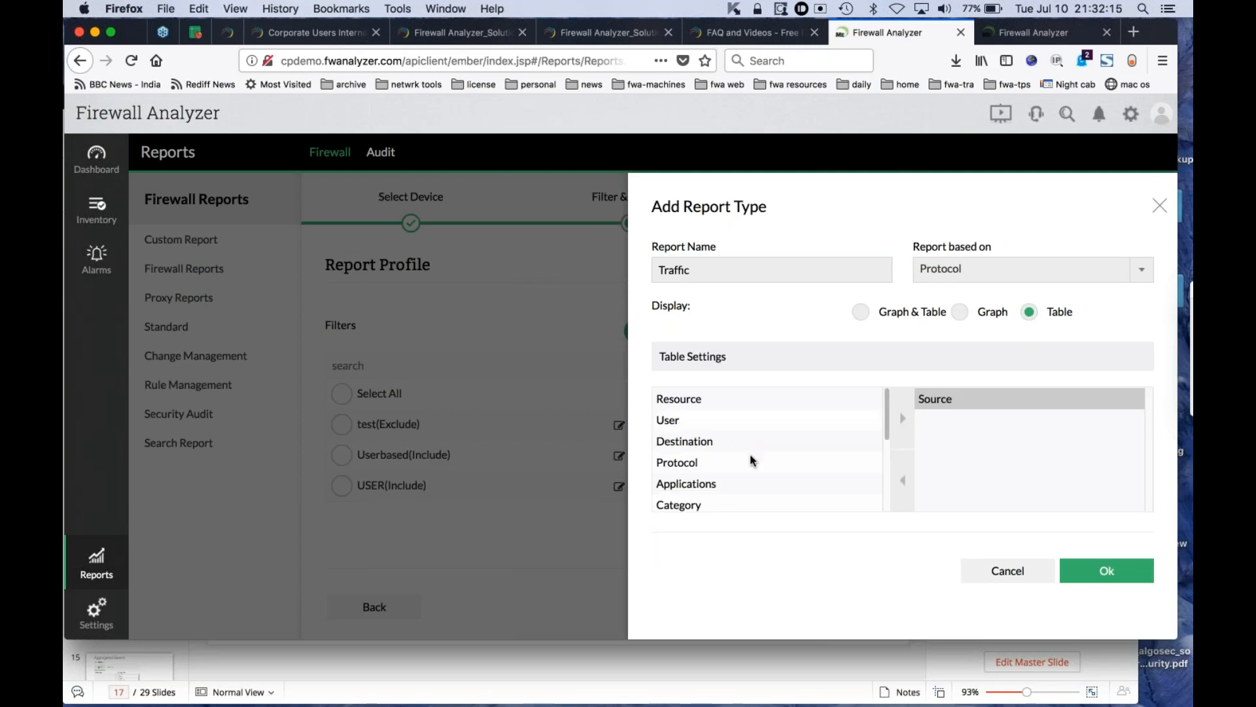
pyautogui.click(732, 443)
pyautogui.click(904, 420)
pyautogui.click(753, 441)
pyautogui.click(903, 419)
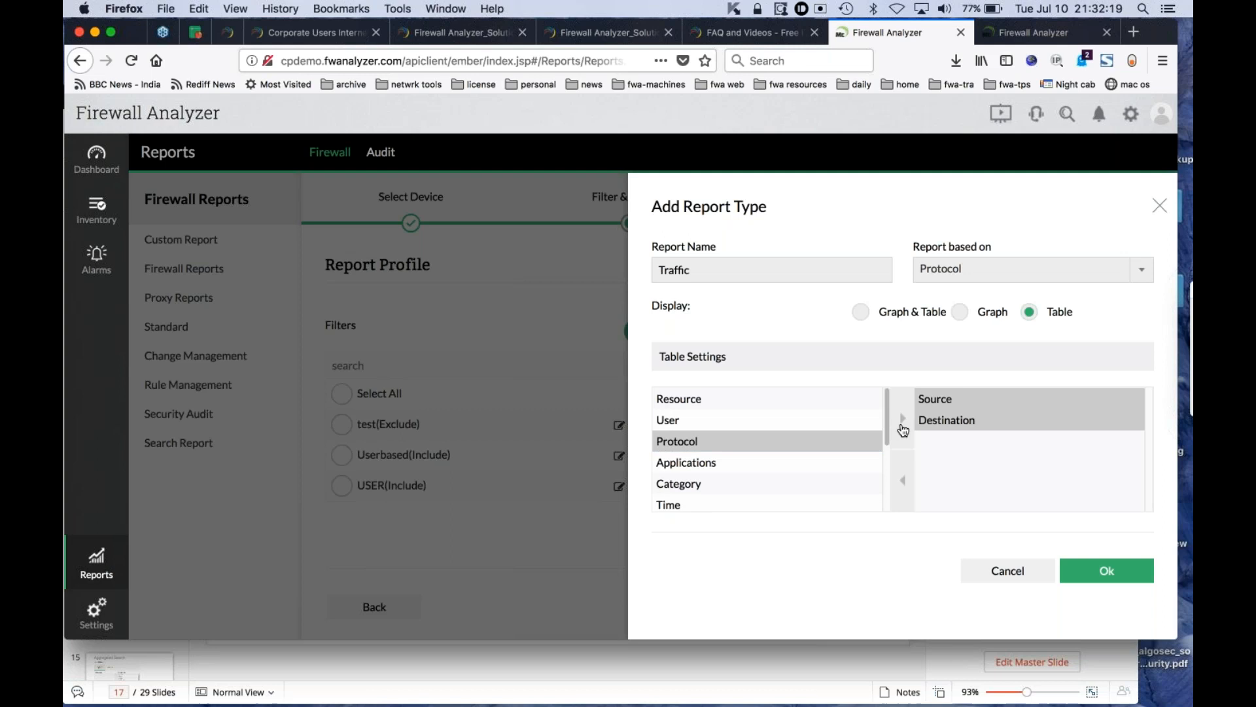
# - Add Bytes Received, Bytes Sent and Total Bytes to the table columns, submit the Traffic report type, and close its form
pyautogui.scroll(-5, 785, 476)
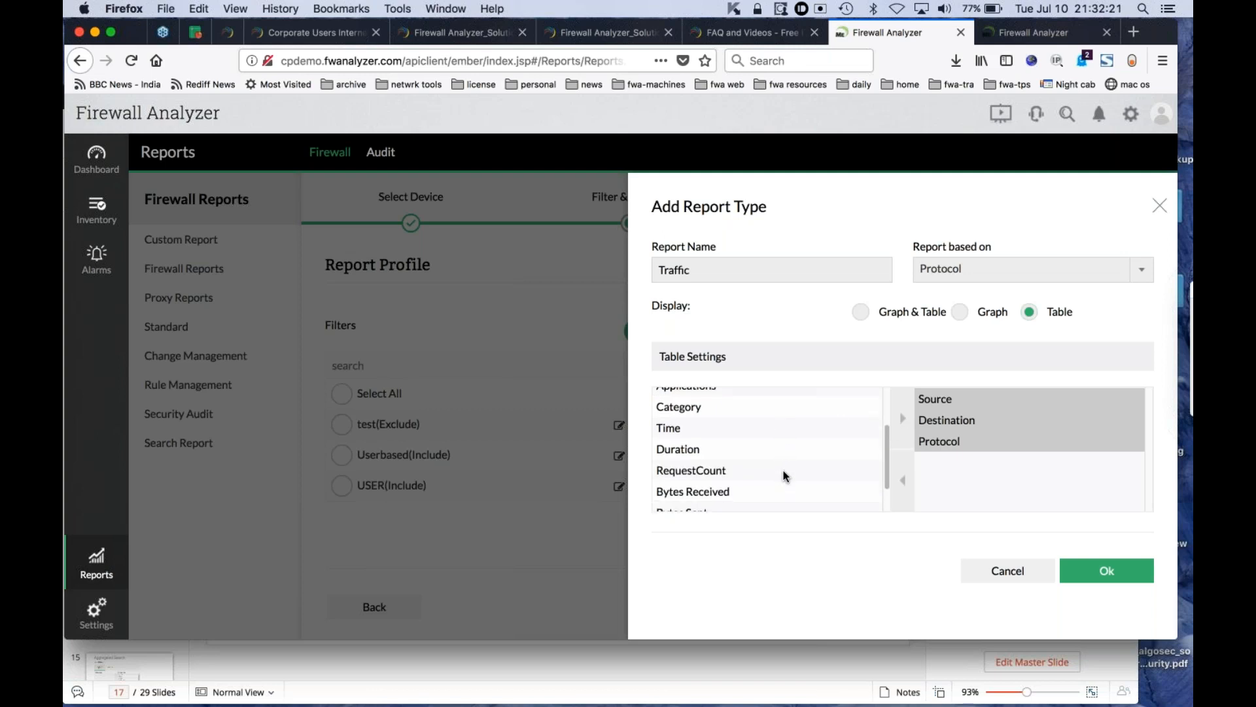
pyautogui.click(795, 459)
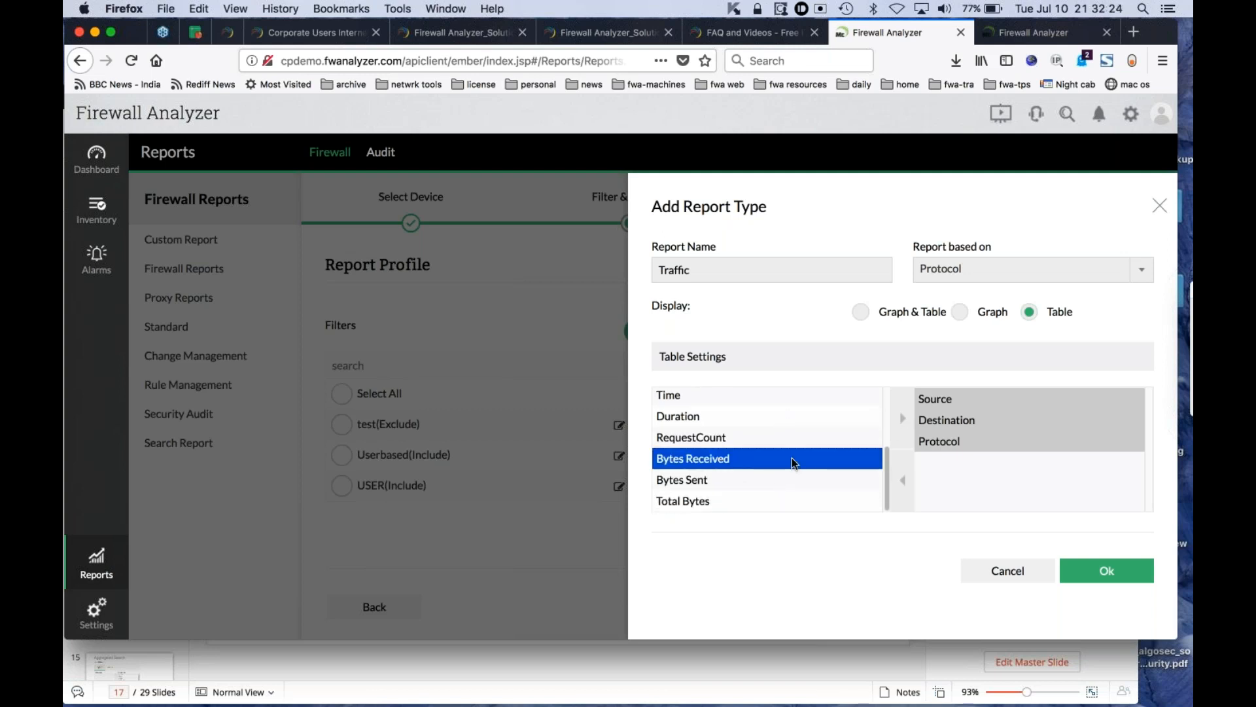
pyautogui.click(903, 422)
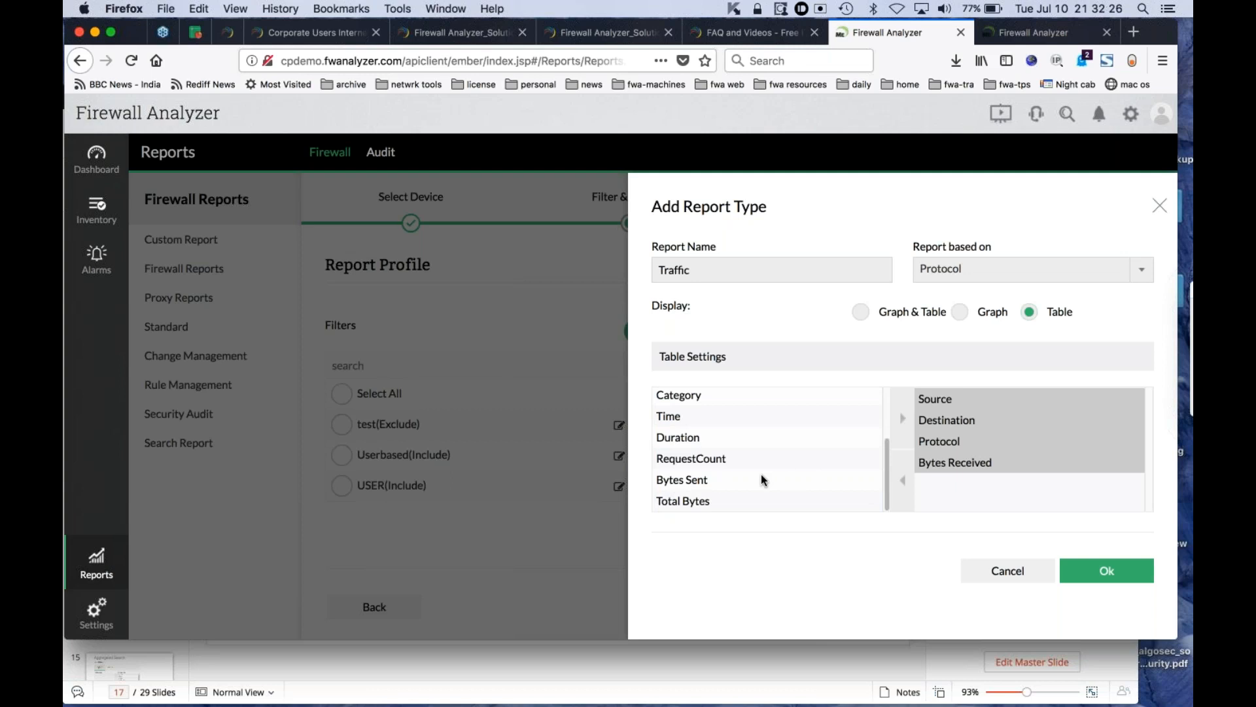
pyautogui.click(760, 473)
pyautogui.click(902, 419)
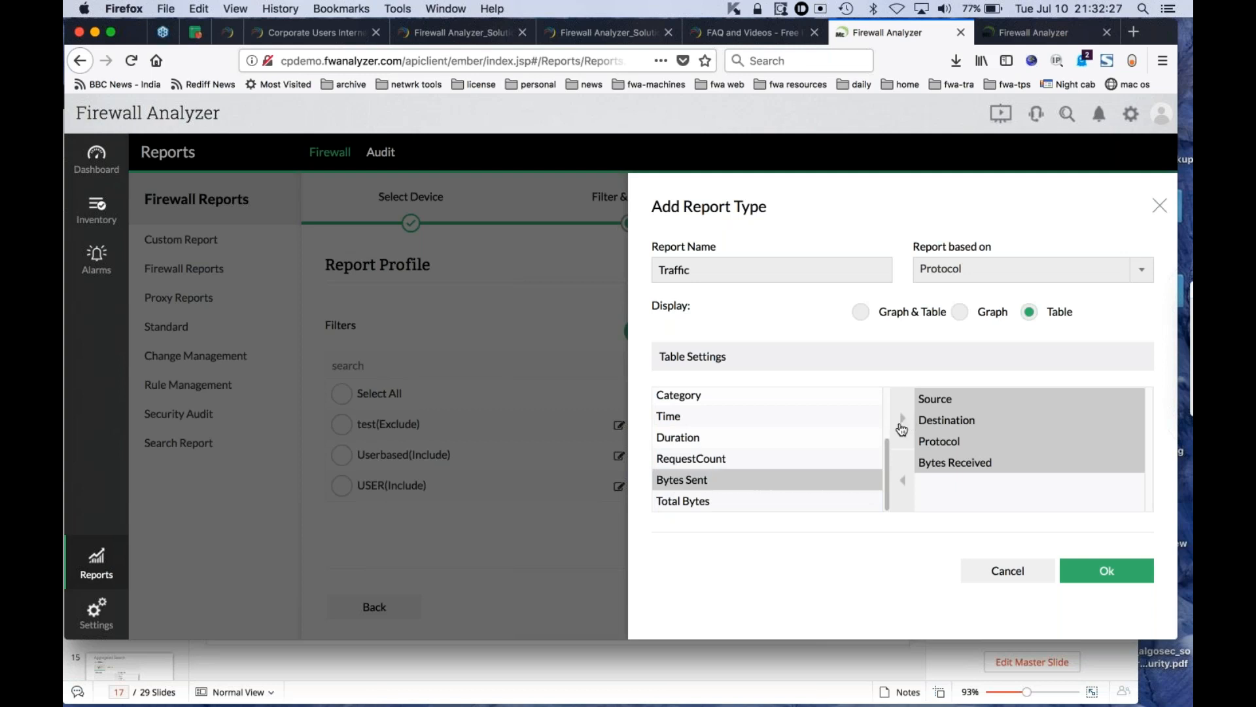
pyautogui.click(782, 501)
pyautogui.click(903, 419)
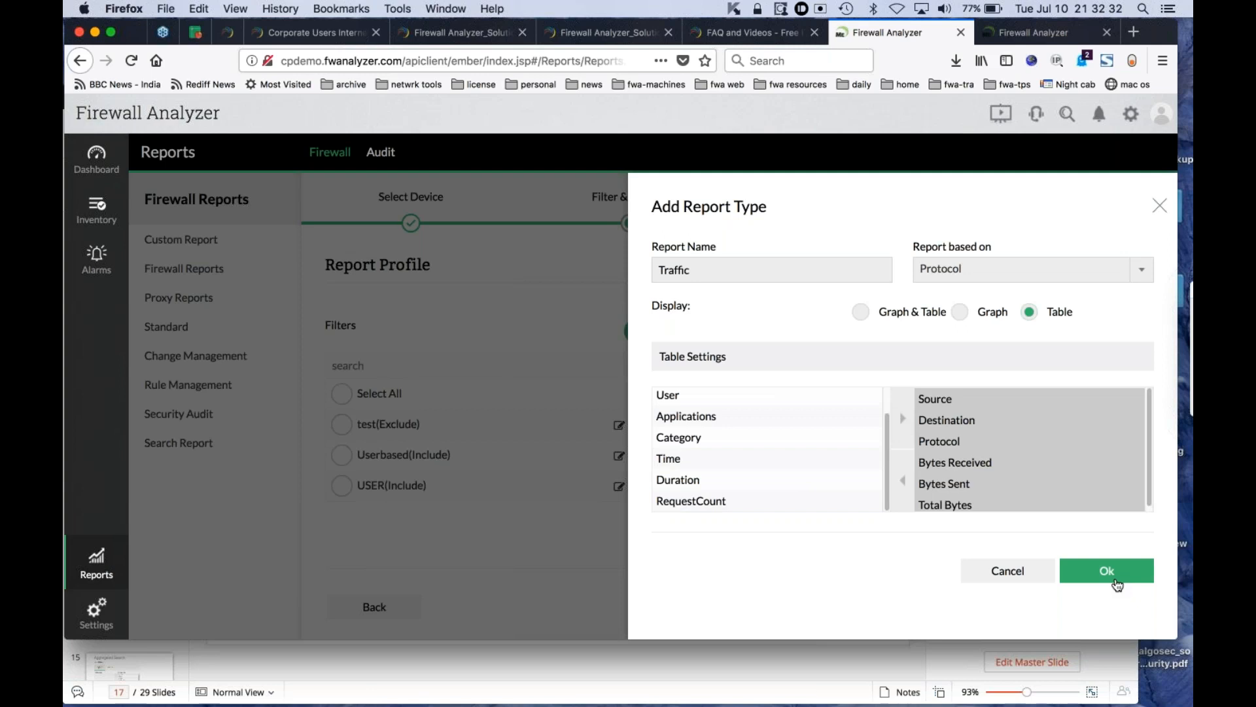
pyautogui.click(1118, 580)
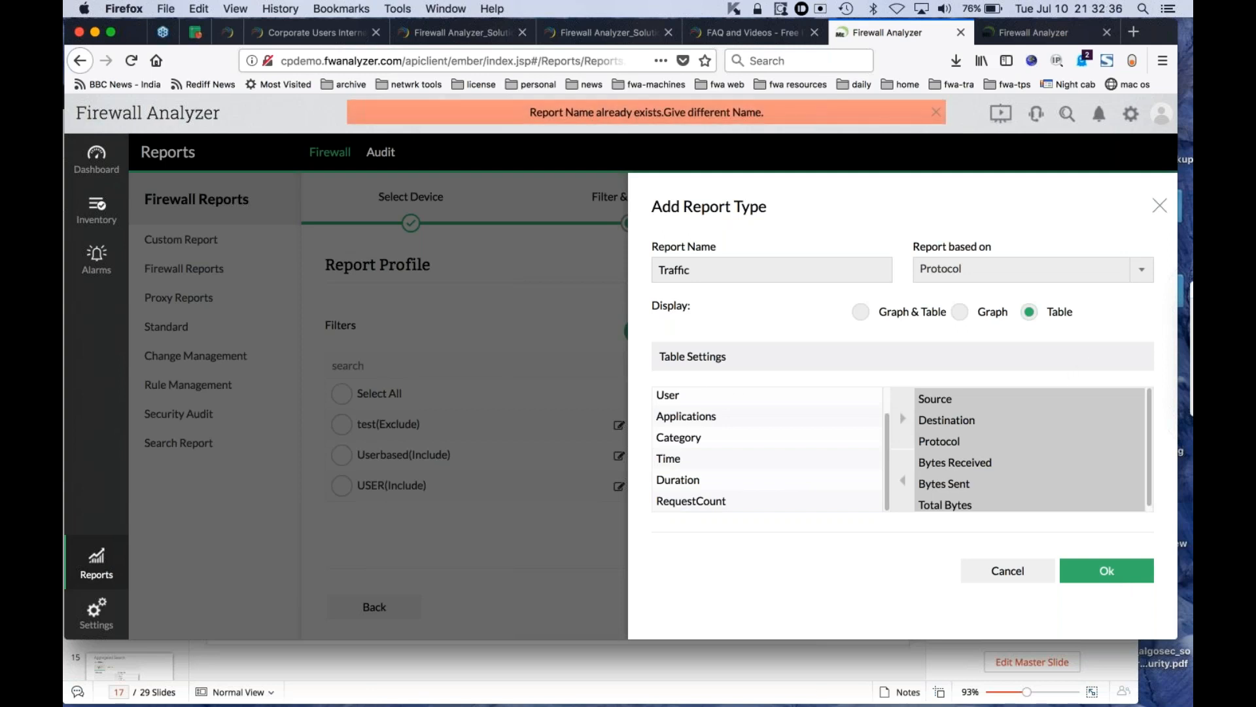
pyautogui.click(1159, 206)
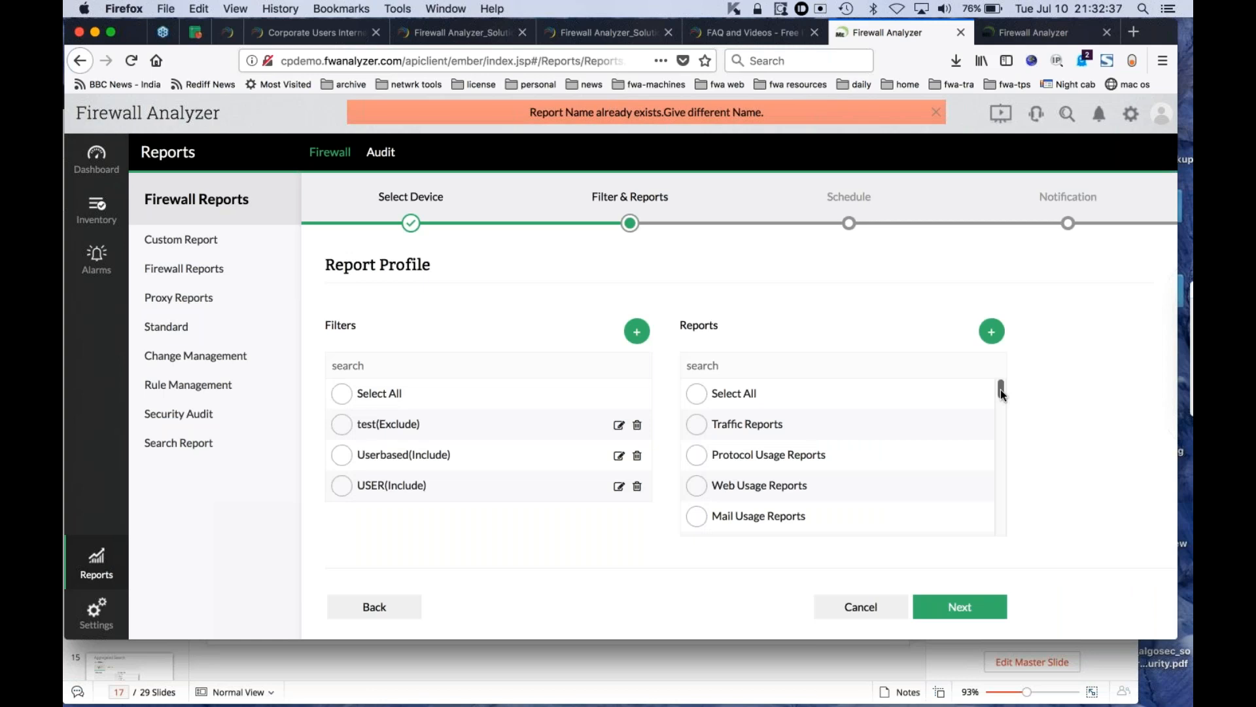
# - Include the custom Traffic report in the profile and continue to the Schedule stage
pyautogui.moveTo(1001, 393); pyautogui.dragTo(998, 545)
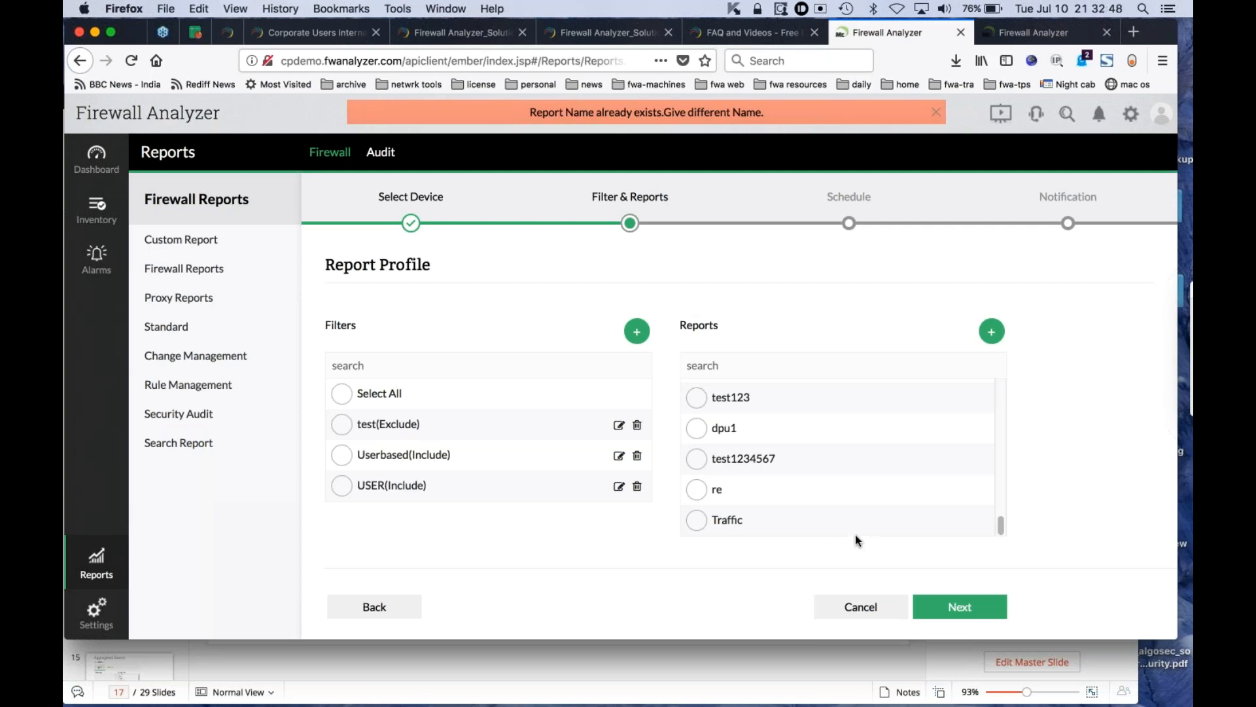
pyautogui.click(697, 521)
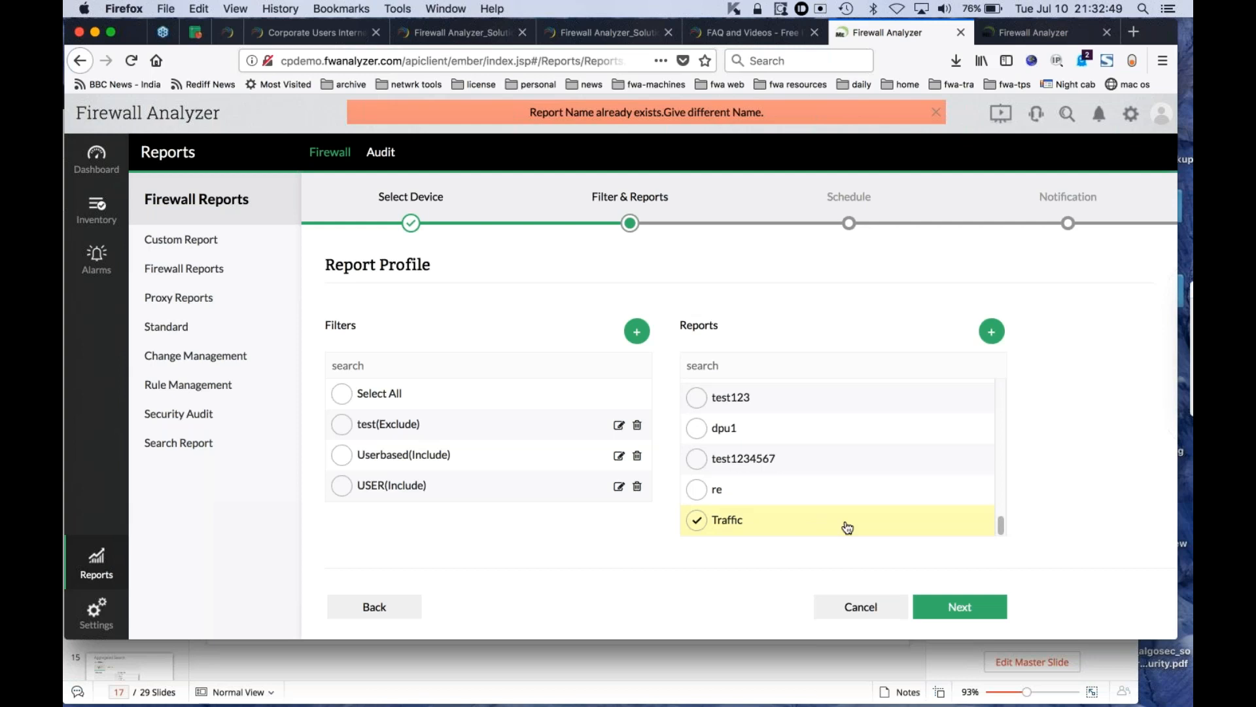
pyautogui.click(961, 610)
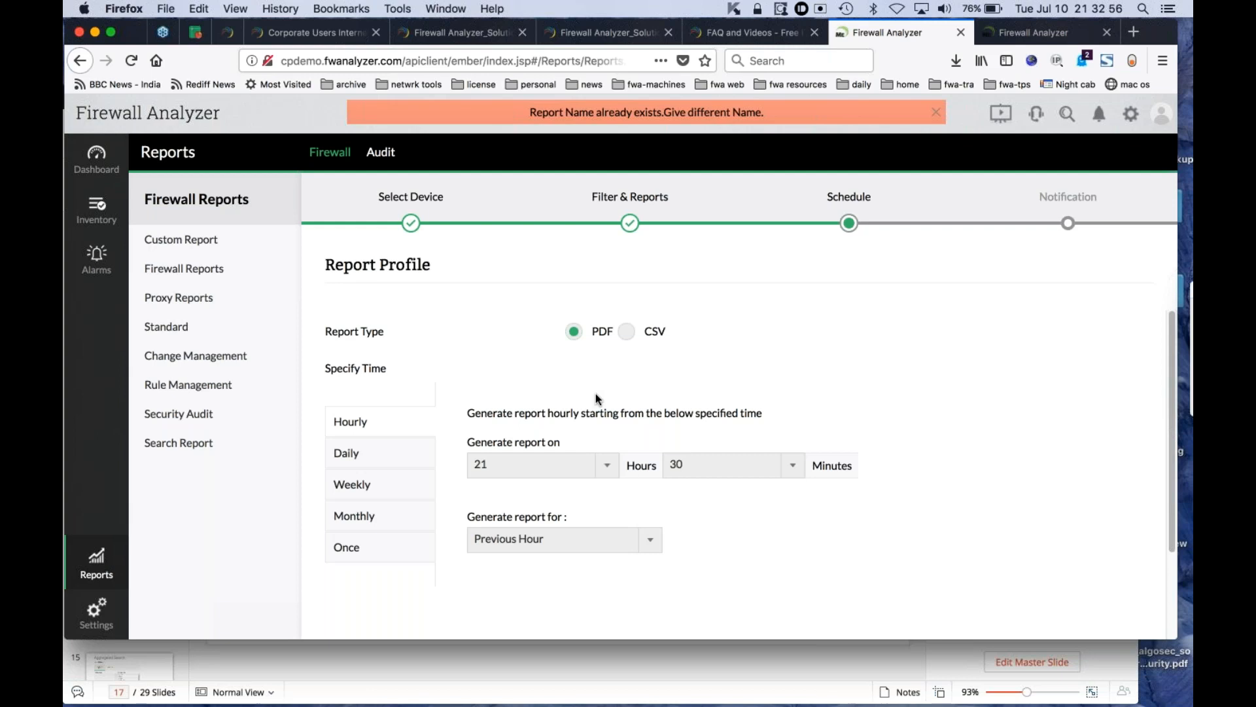
# - Set the report profile's schedule to generate the report only once and continue to the Notification stage
pyautogui.click(352, 553)
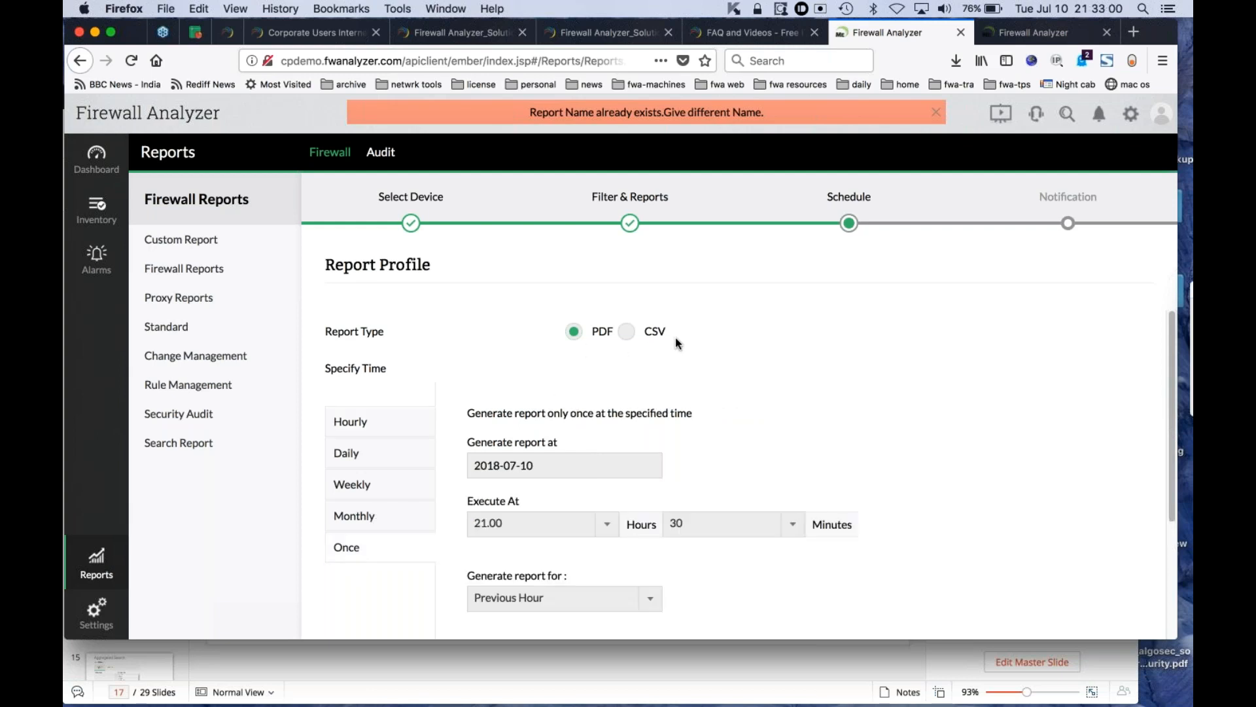
pyautogui.scroll(-1, 859, 409)
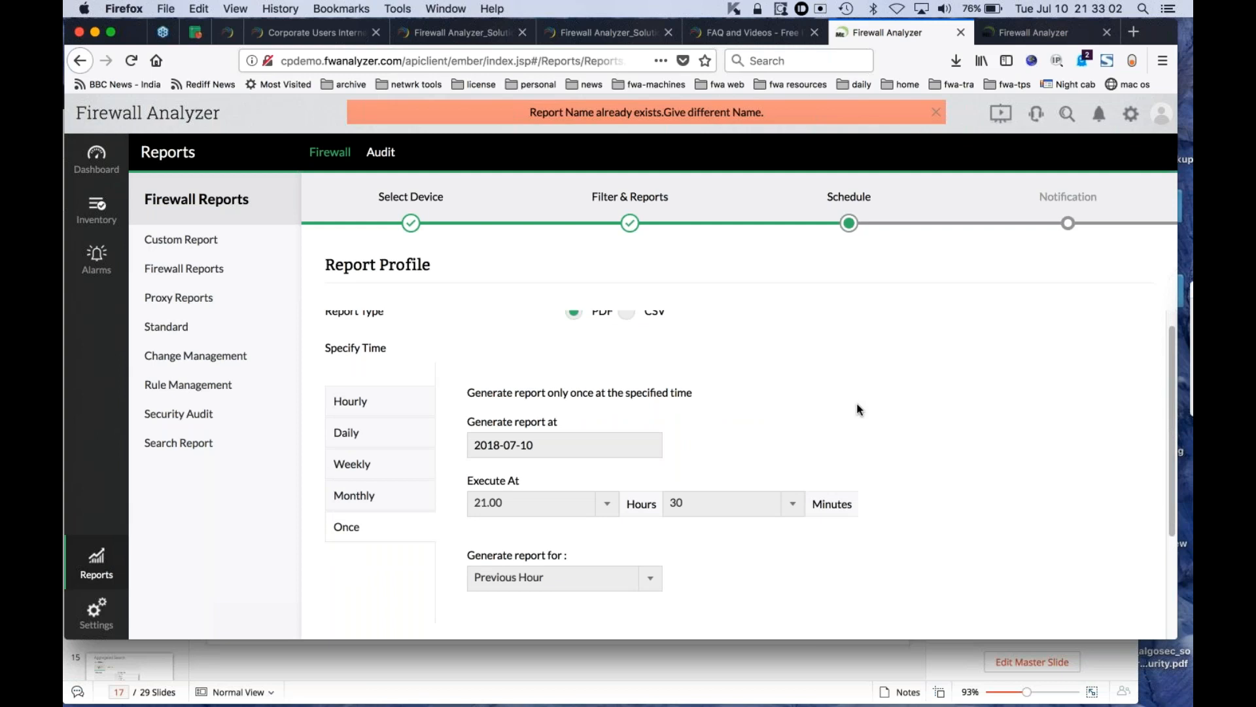
pyautogui.scroll(-5, 859, 410)
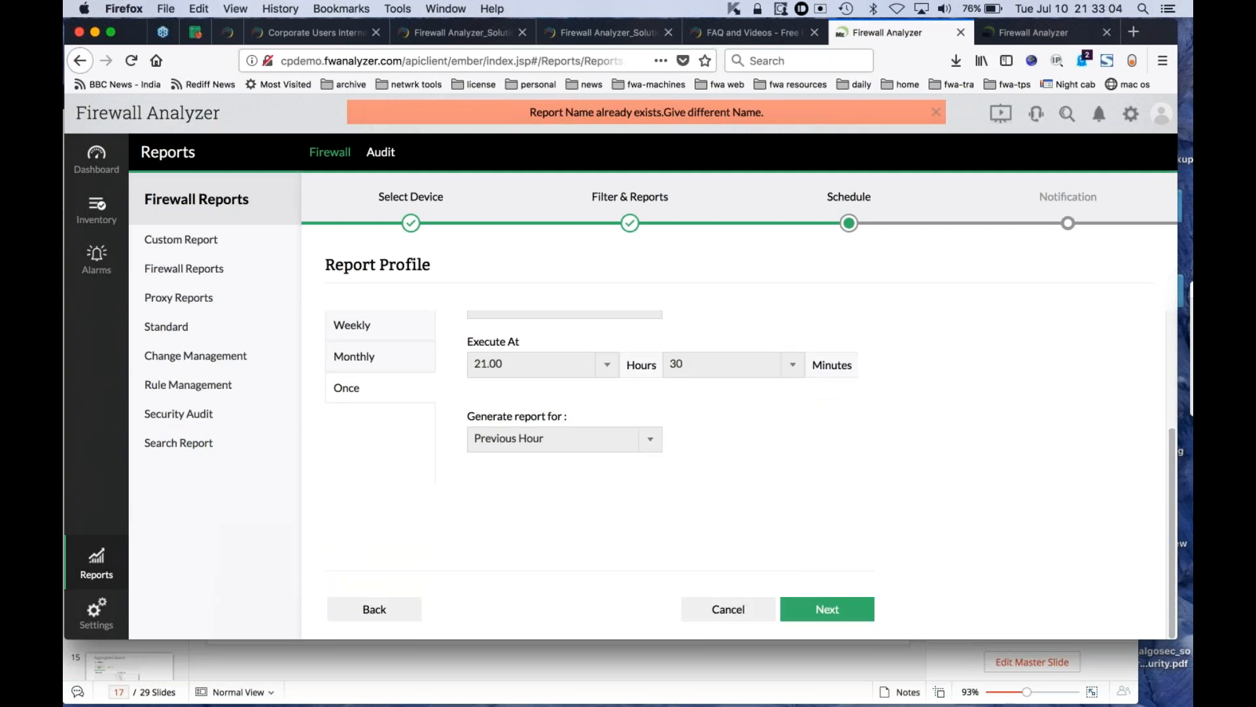
pyautogui.click(821, 611)
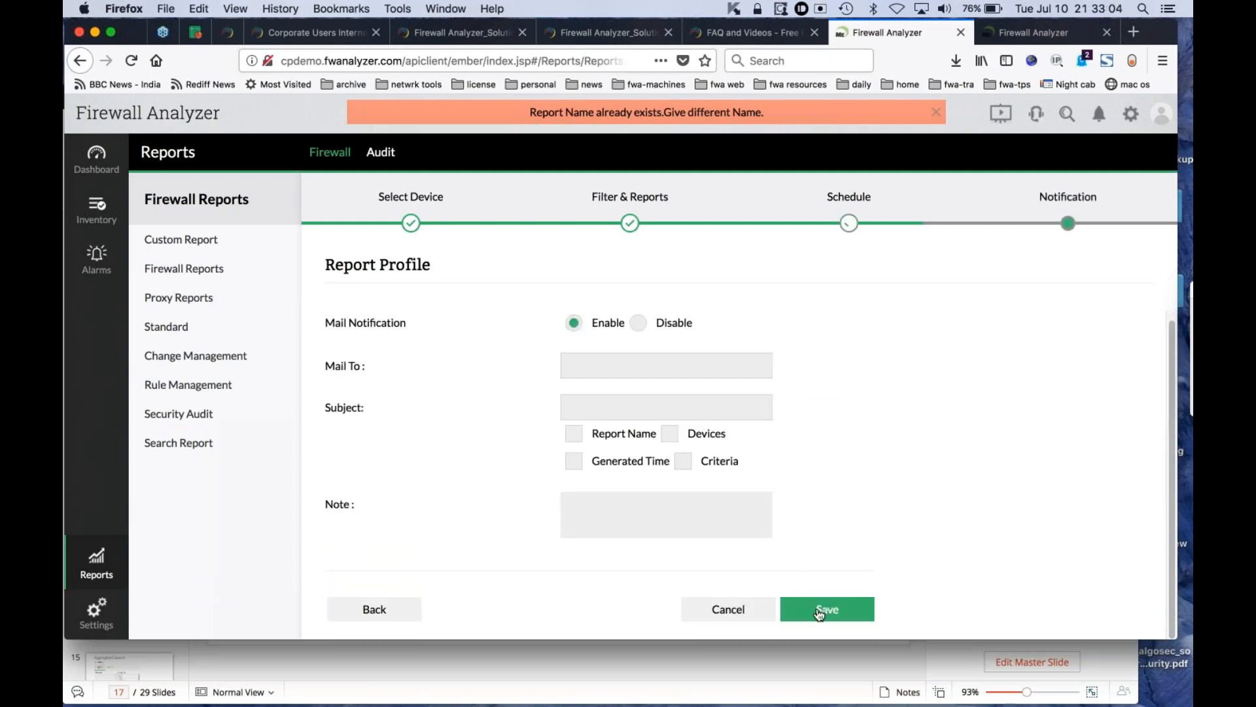
# - Disable mail notification and try to save the Test report profile
pyautogui.click(636, 327)
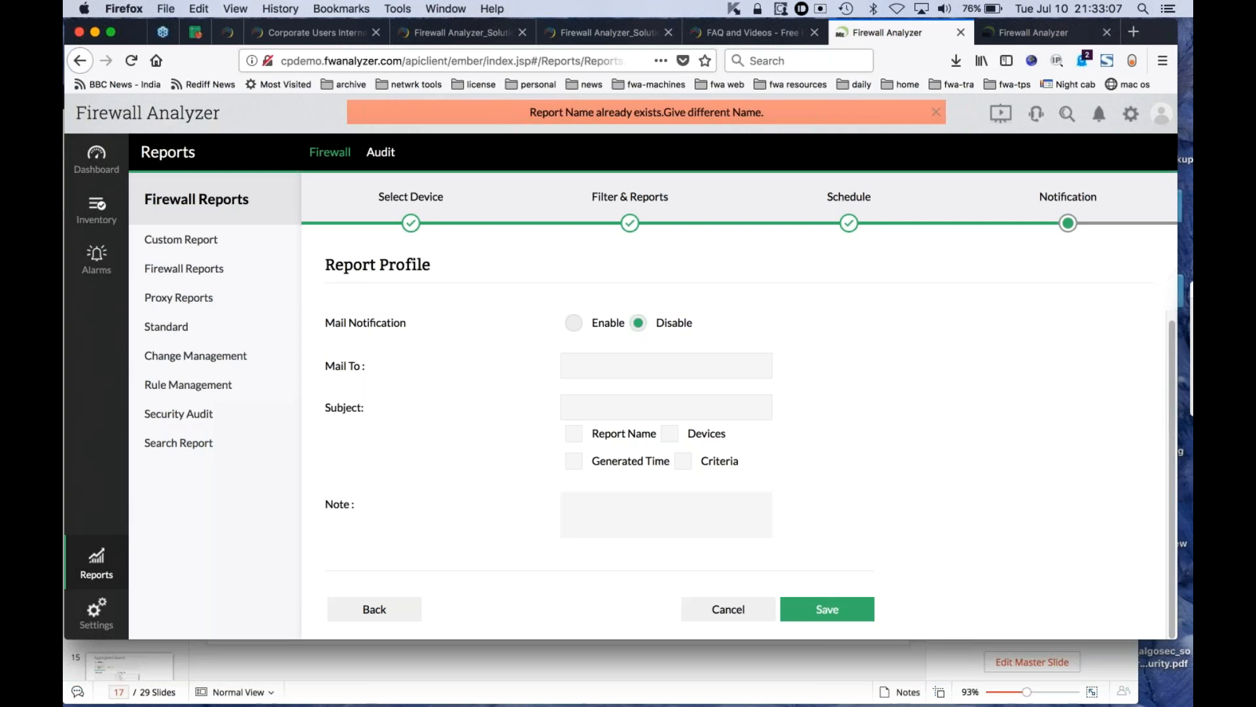
pyautogui.click(835, 615)
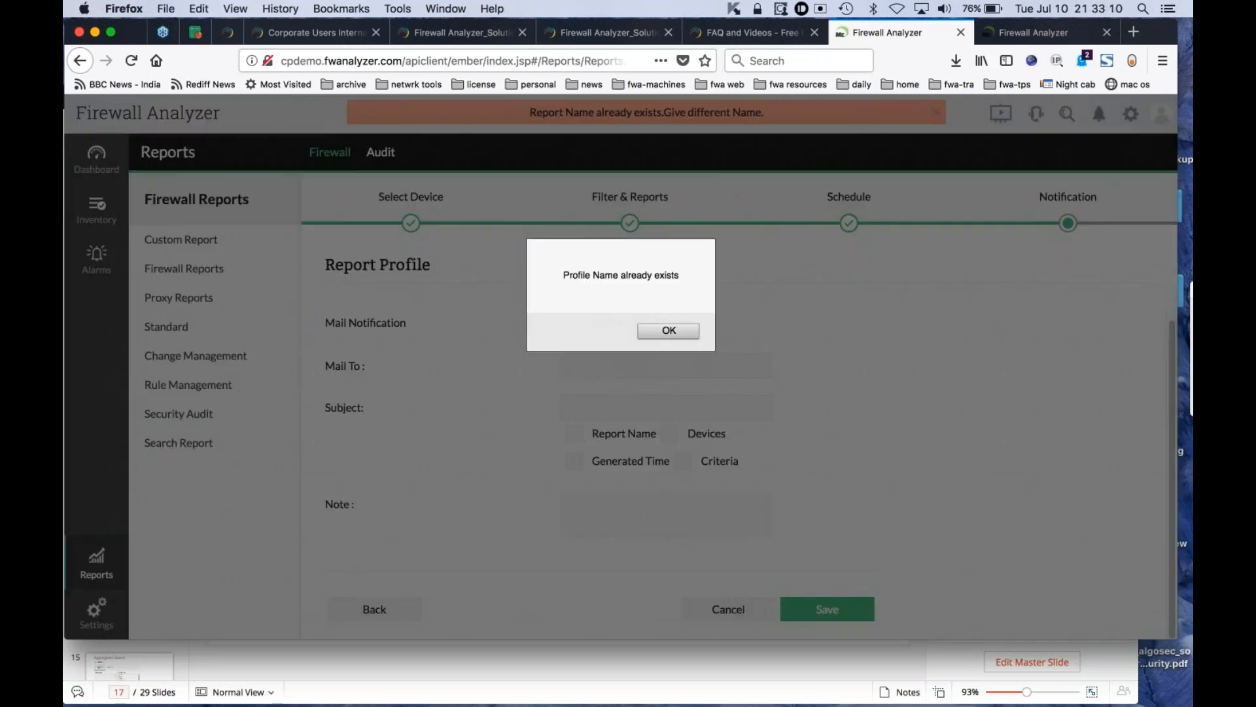
pyautogui.click(667, 330)
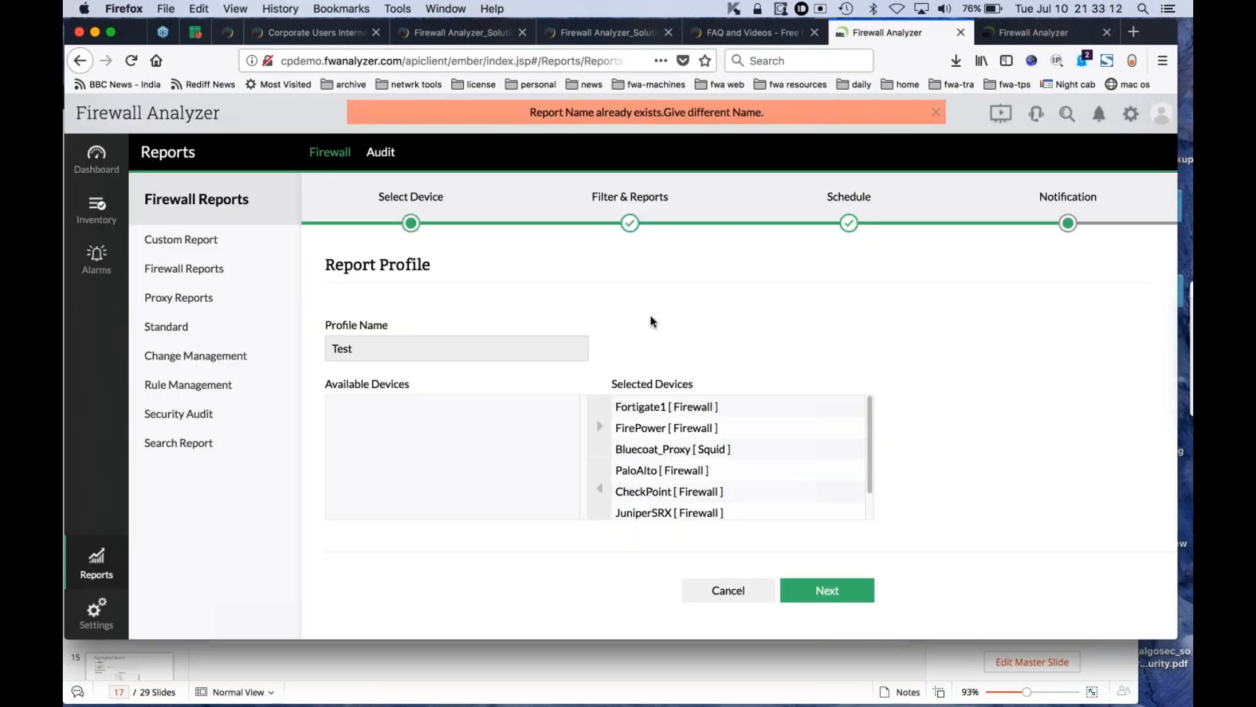
# - Return to the Custom Report list, dismiss the error banner, and open the existing TEST1234 profile's report
pyautogui.click(211, 242)
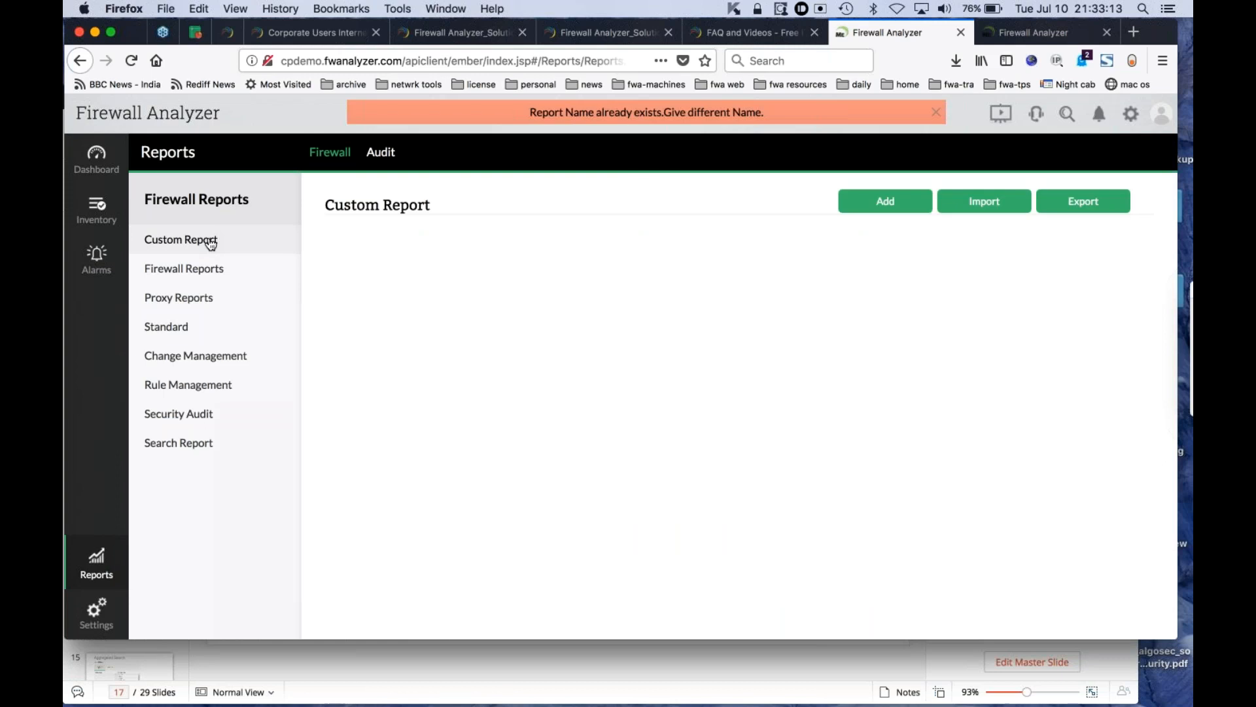
pyautogui.click(937, 113)
pyautogui.scroll(-3, 716, 367)
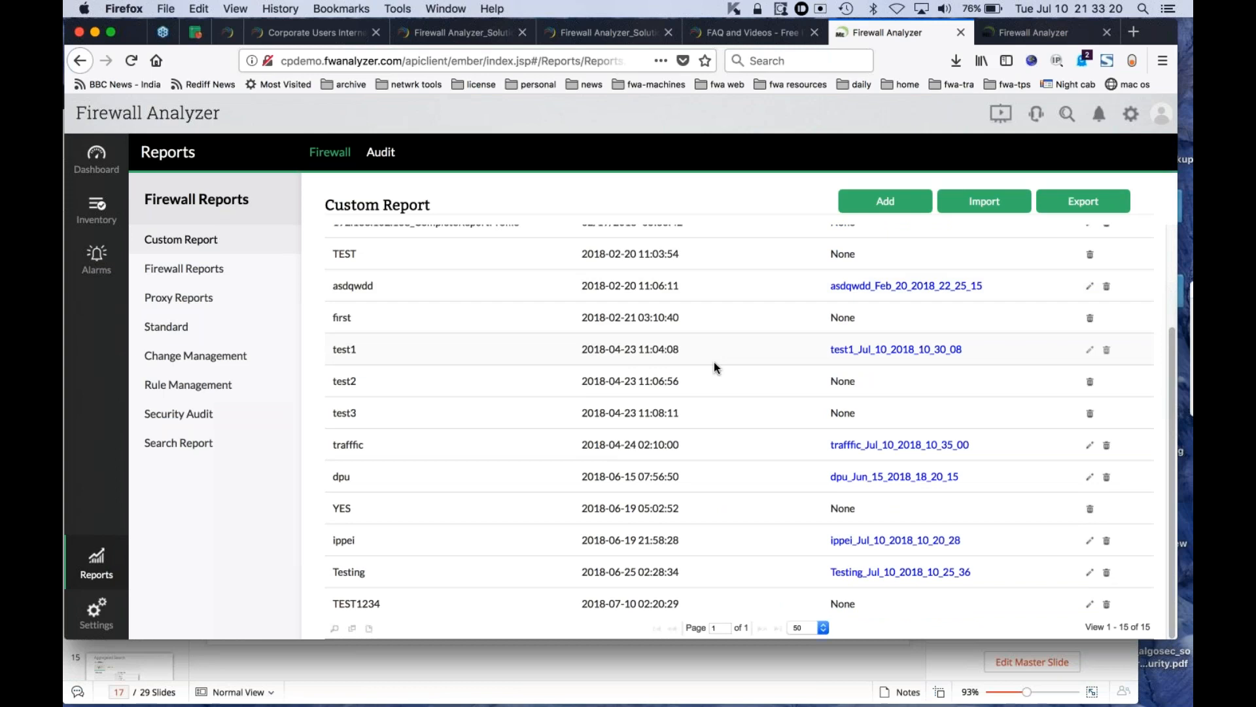
pyautogui.click(359, 605)
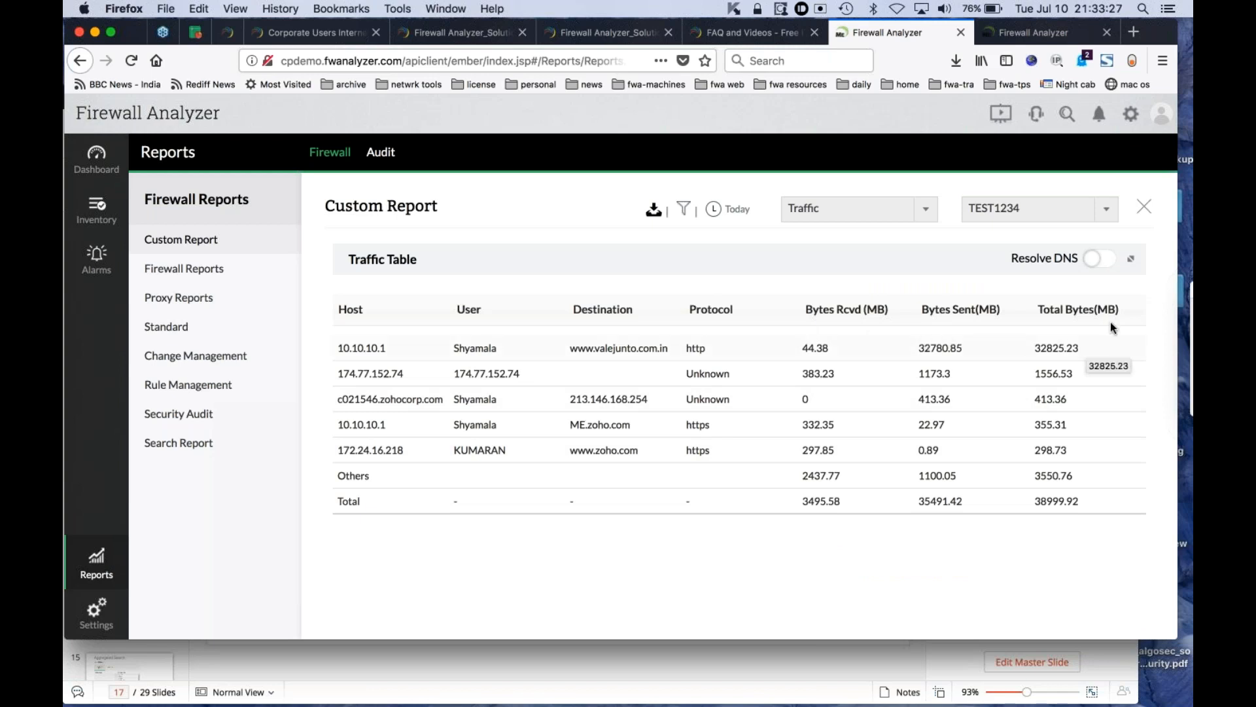
# - Check the file type choices for exporting the Traffic table report and cancel the export
pyautogui.click(654, 208)
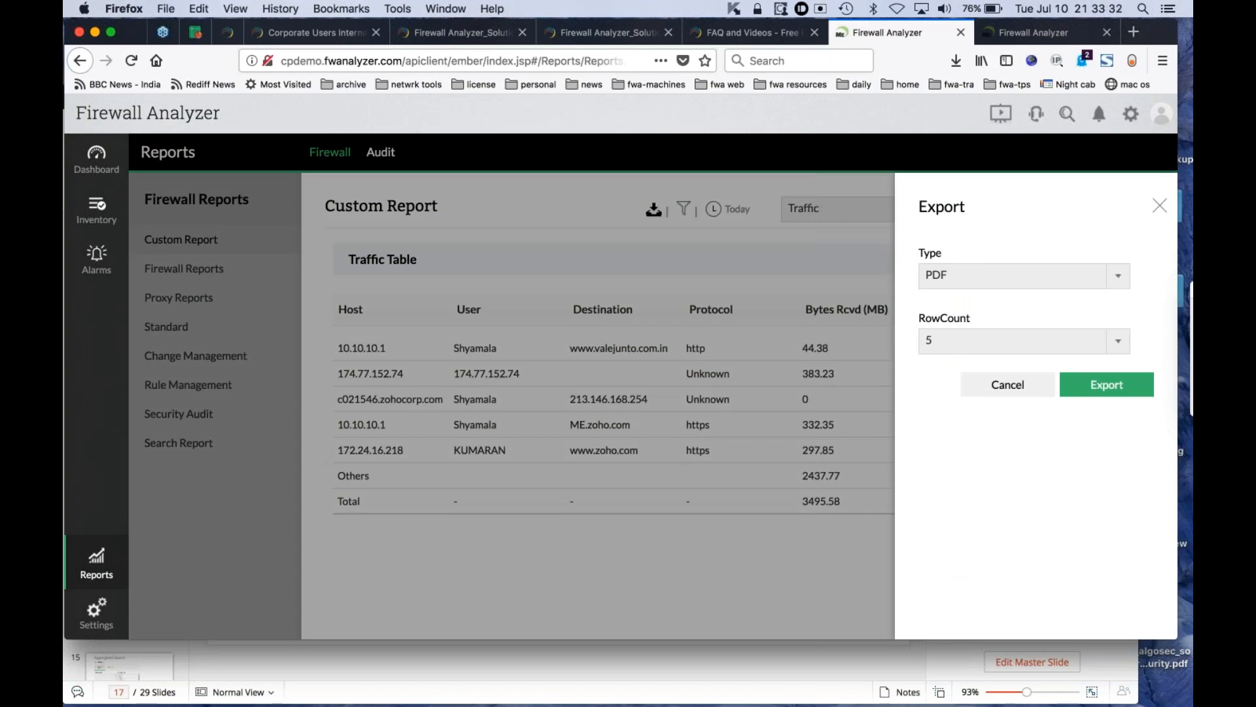
pyautogui.click(955, 277)
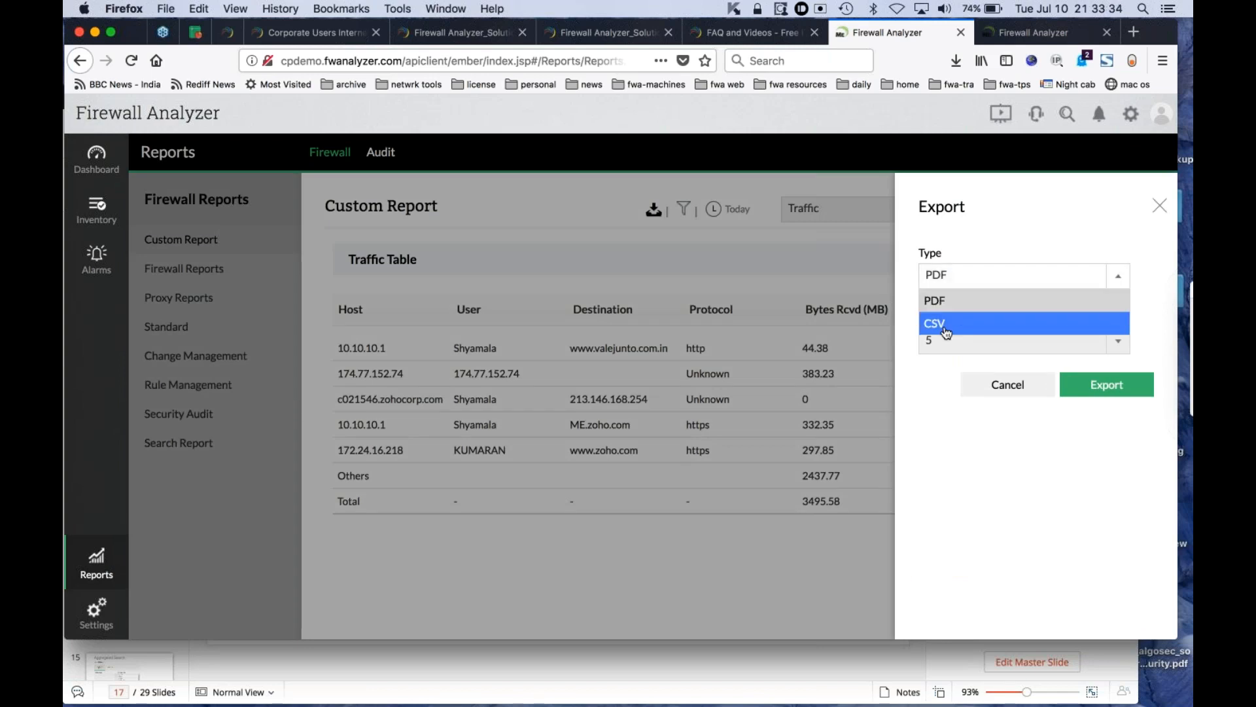
pyautogui.click(996, 391)
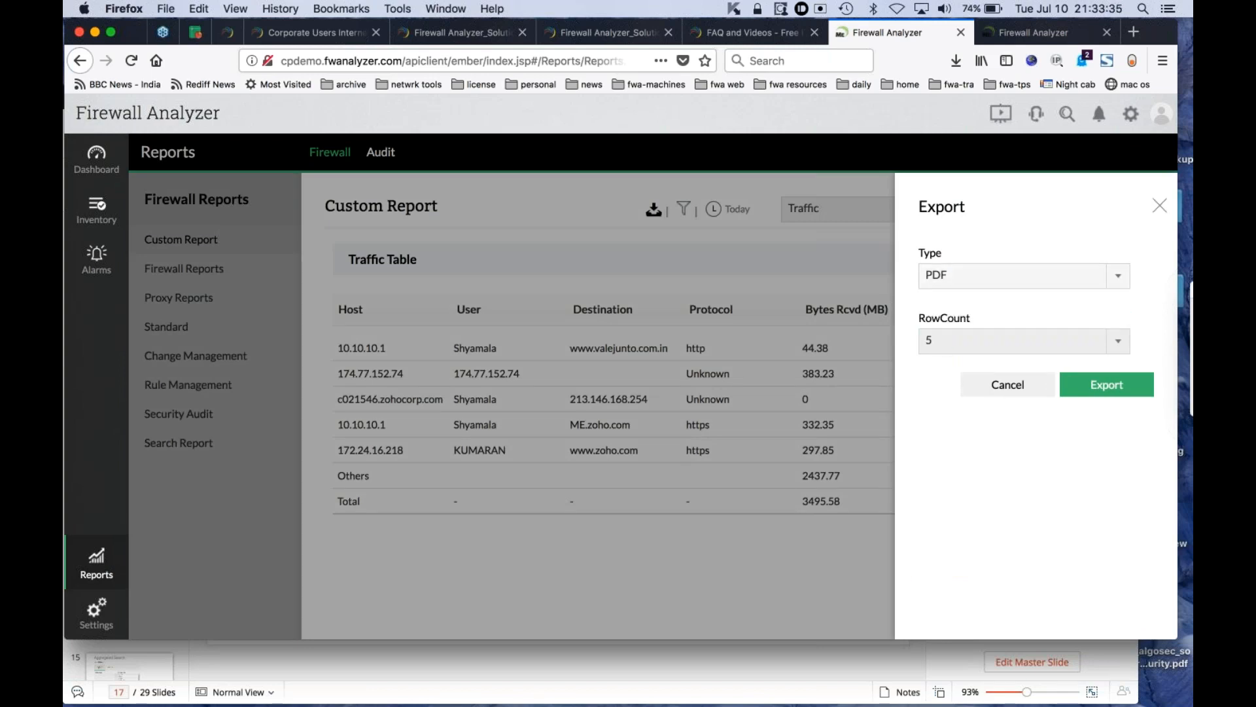
pyautogui.click(978, 392)
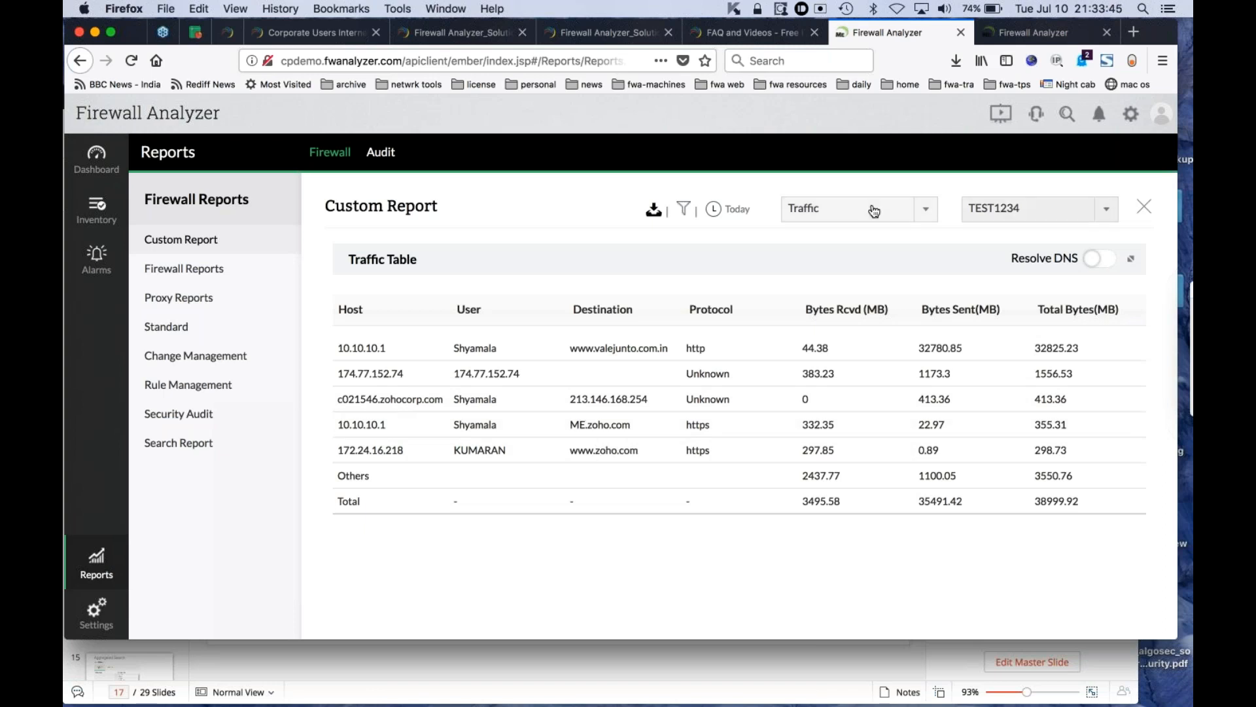
# - Check the row count choices for exporting the Traffic table report and close the export form
pyautogui.click(653, 214)
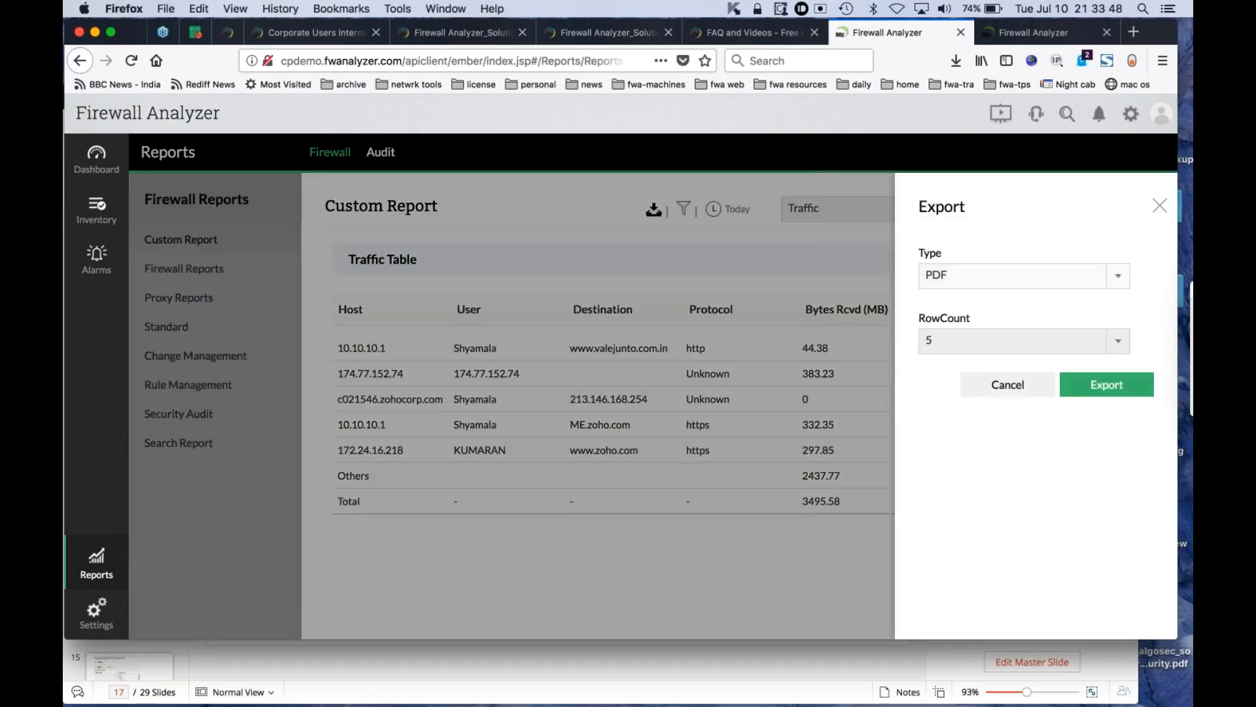
pyautogui.click(966, 343)
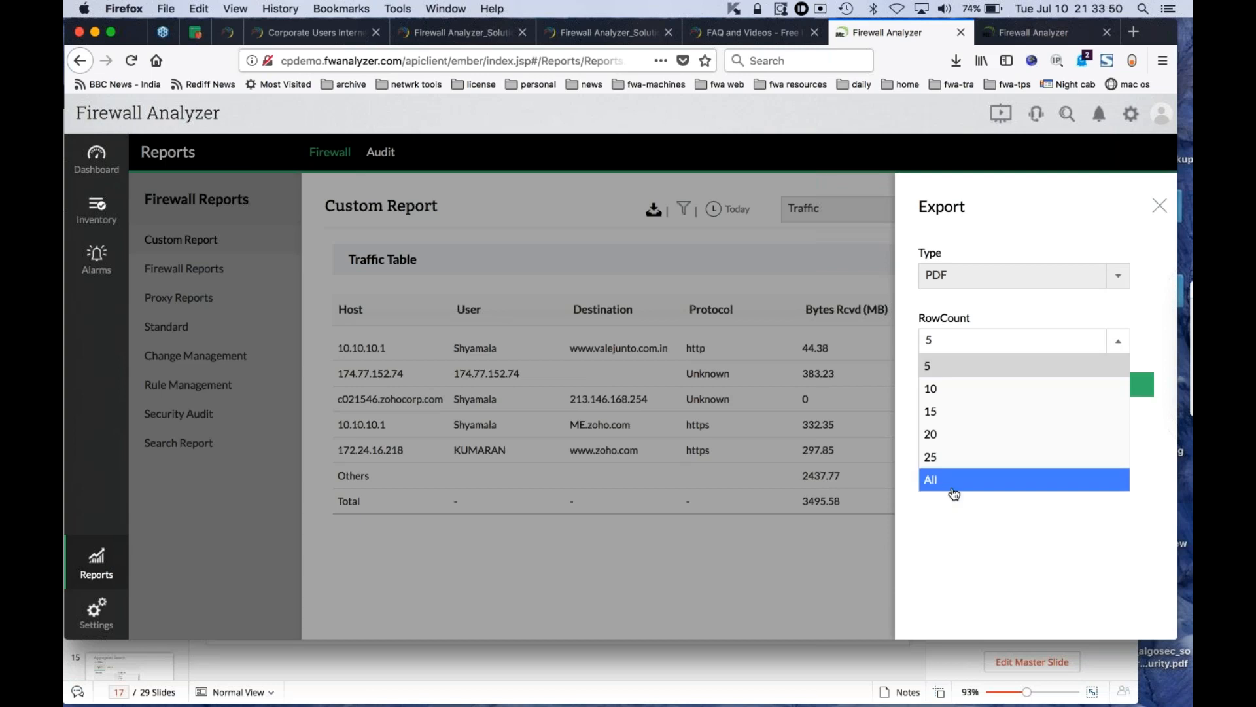
pyautogui.click(1159, 208)
pyautogui.click(1159, 208)
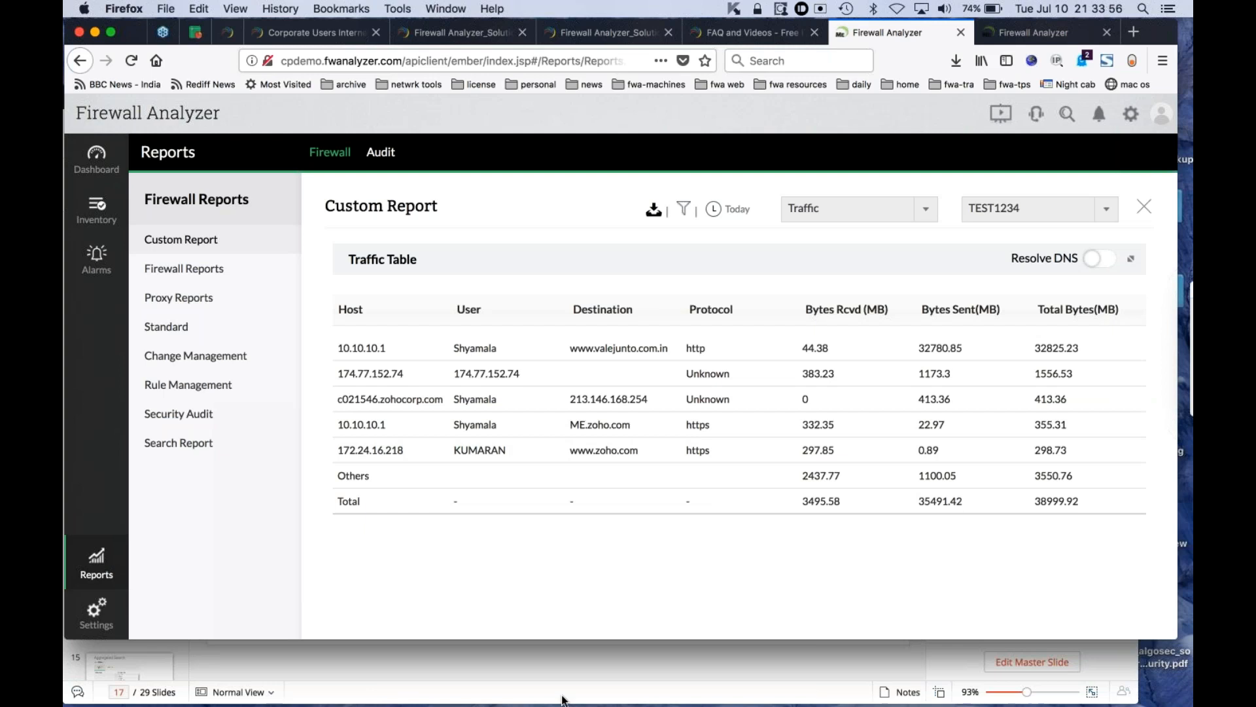
# - Switch to the Zoho Show presentation and start the slideshow at the "Custom reports for targeted watch" slide
pyautogui.click(584, 661)
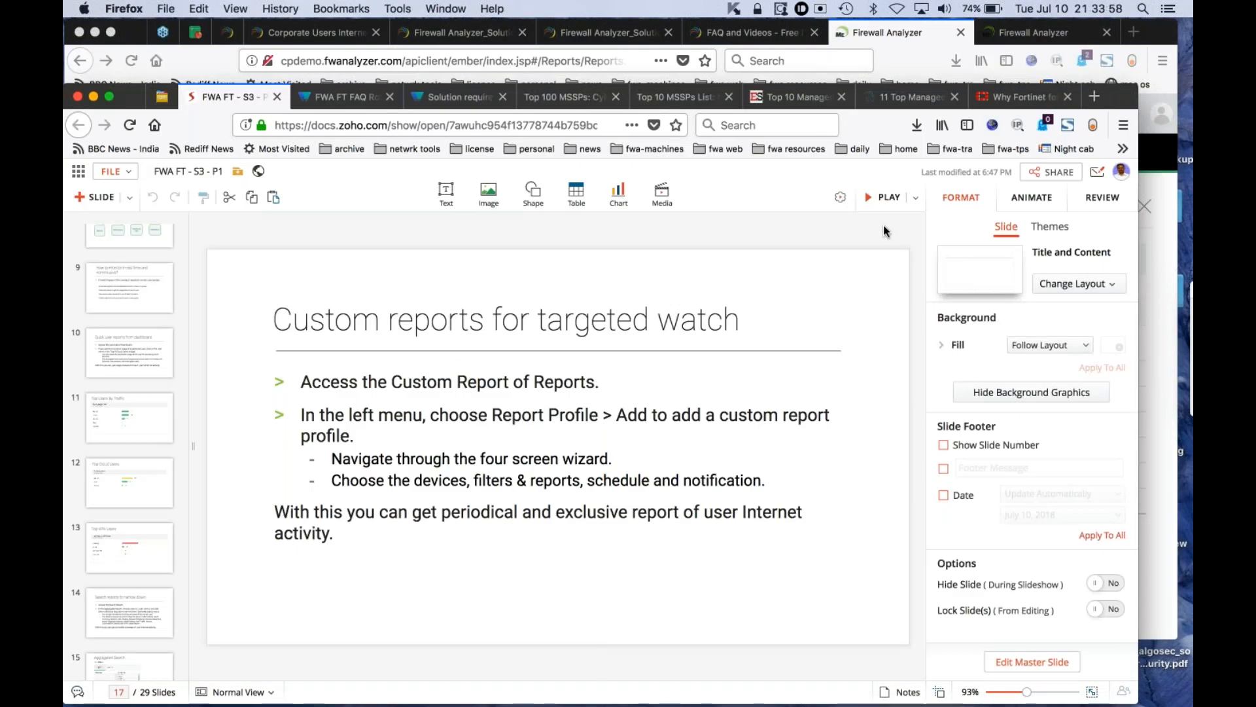
pyautogui.click(883, 197)
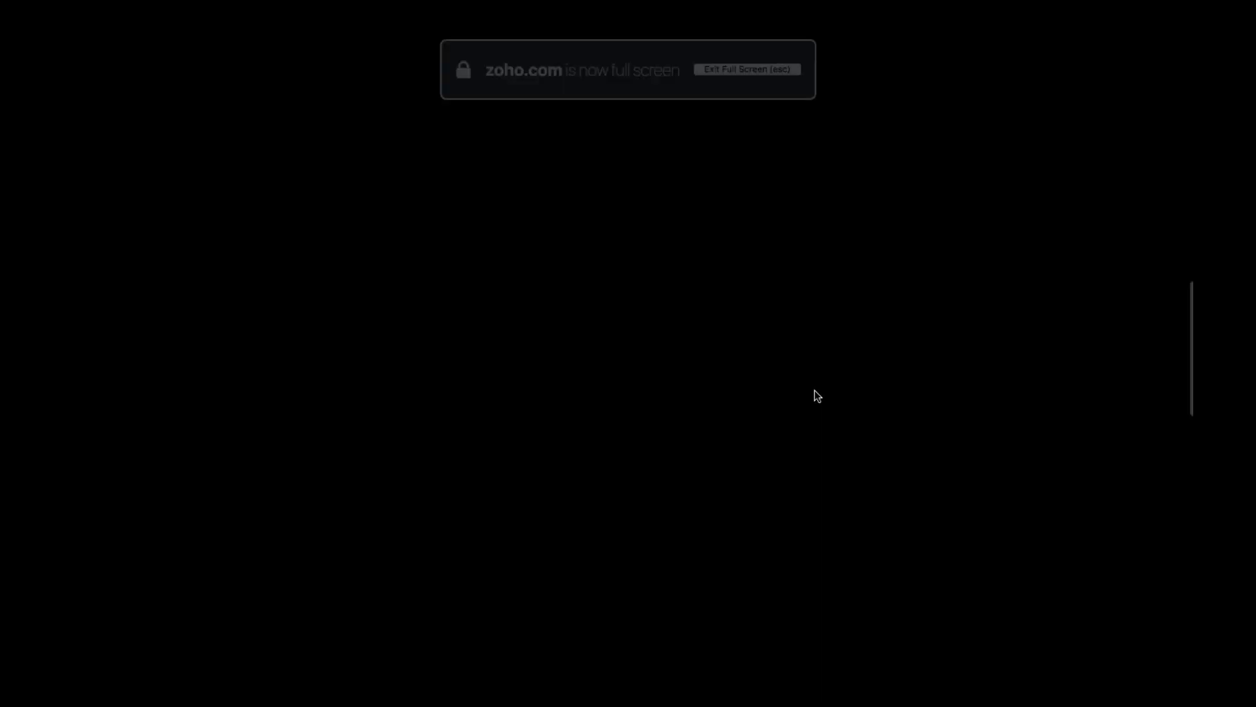